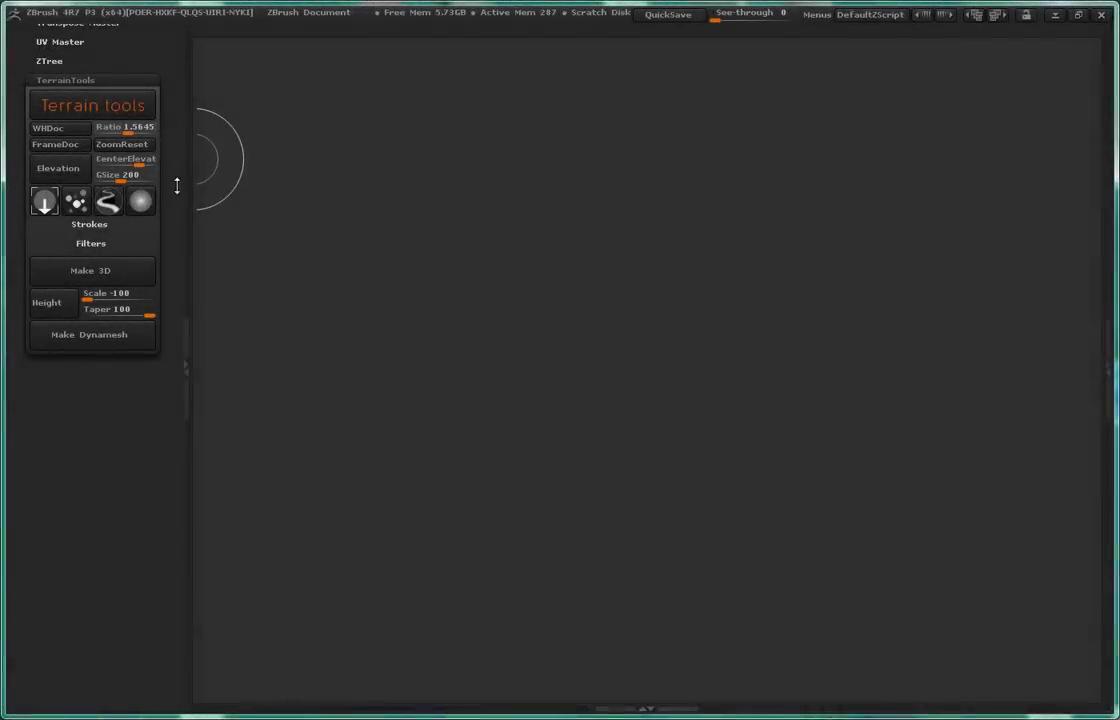
# Step: Page through the Terrain Tools help guide to the hydraulic erosion example, then close it
pyautogui.moveTo(175, 180)
pyautogui.mouseDown()
pyautogui.moveTo(175, 250)
pyautogui.moveTo(179, 178)
pyautogui.mouseUp()
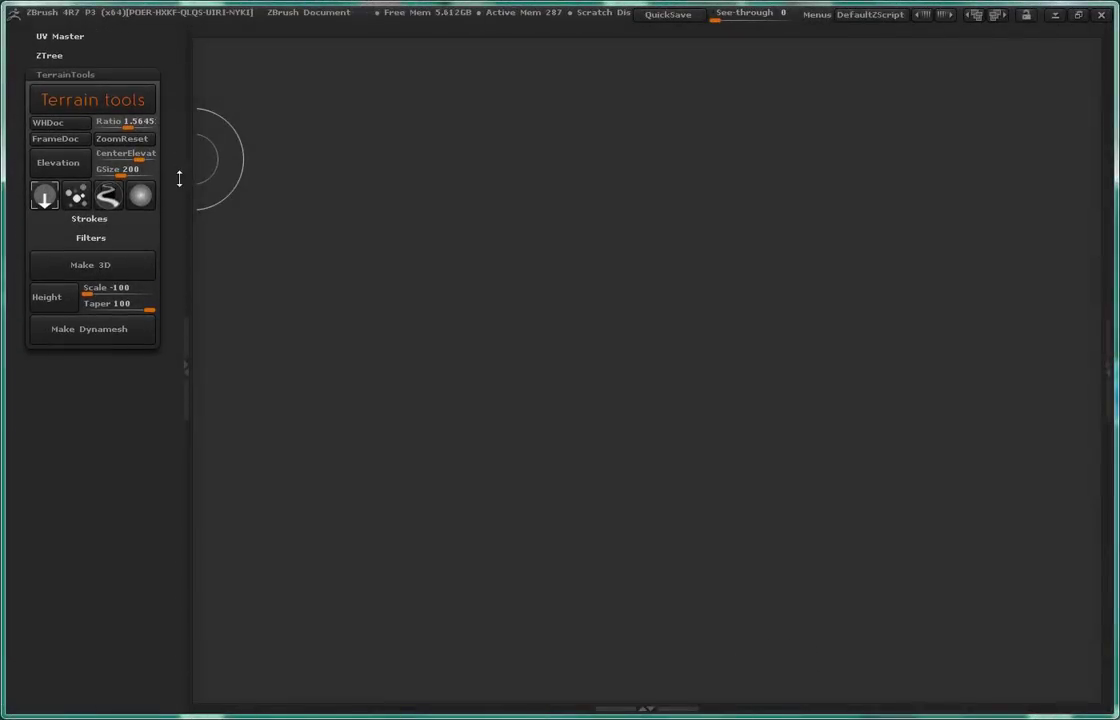
pyautogui.click(127, 102)
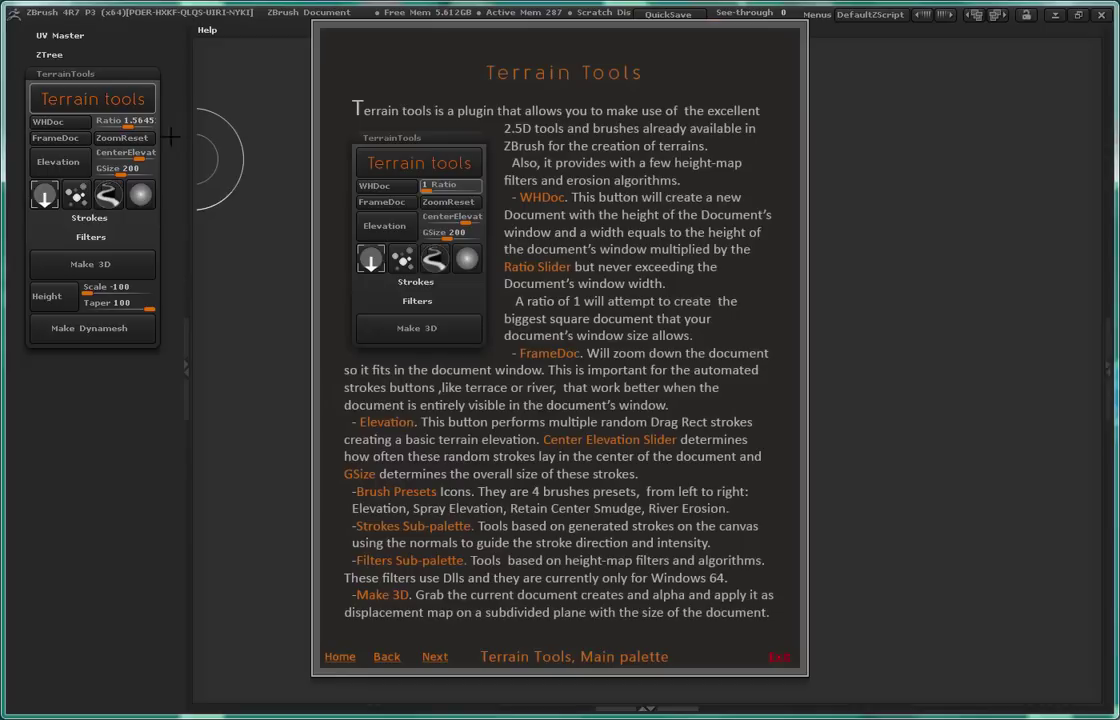
pyautogui.click(441, 657)
pyautogui.click(438, 658)
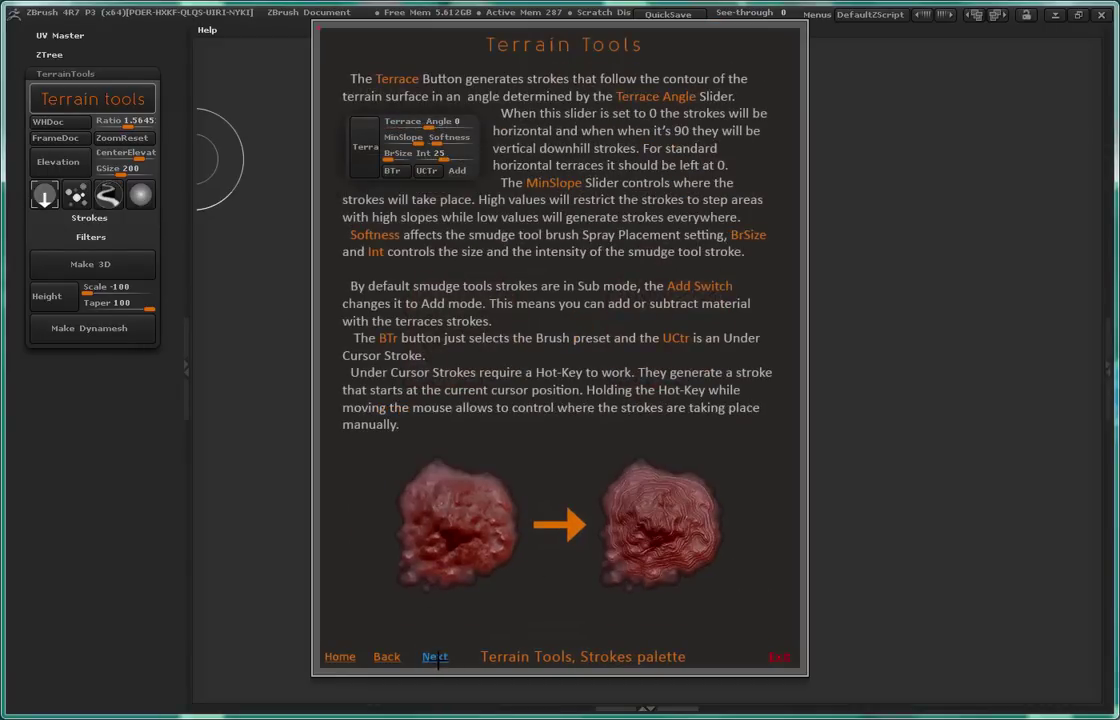
pyautogui.click(435, 657)
pyautogui.click(436, 657)
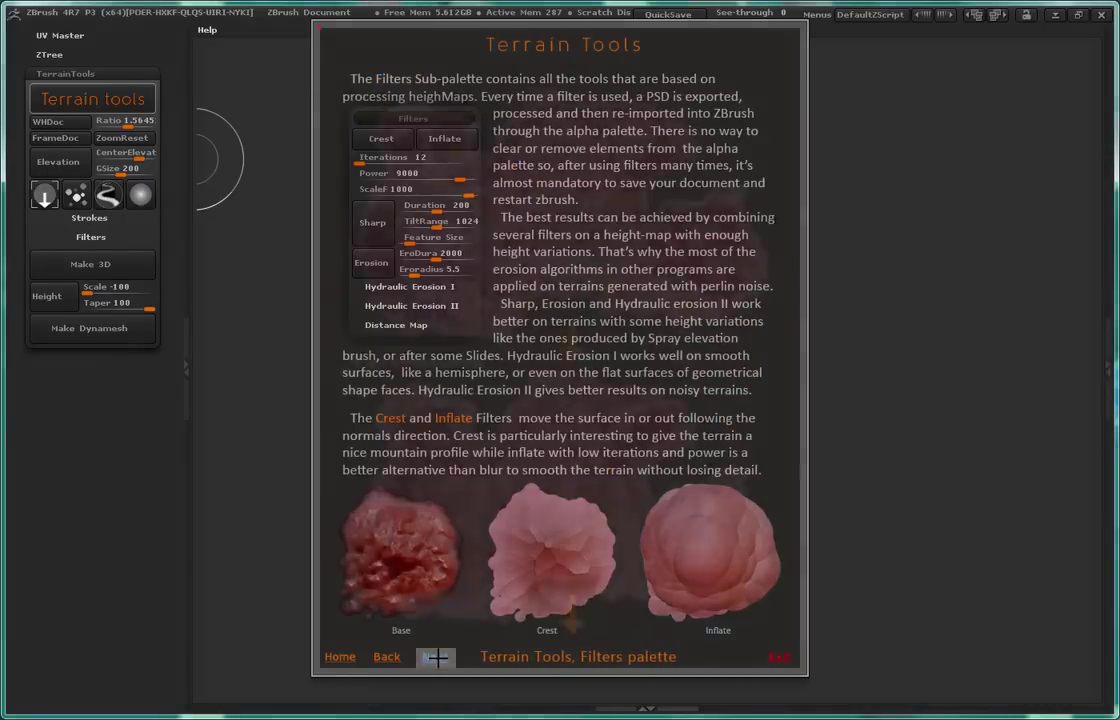
pyautogui.click(436, 657)
pyautogui.click(436, 657)
pyautogui.click(436, 657)
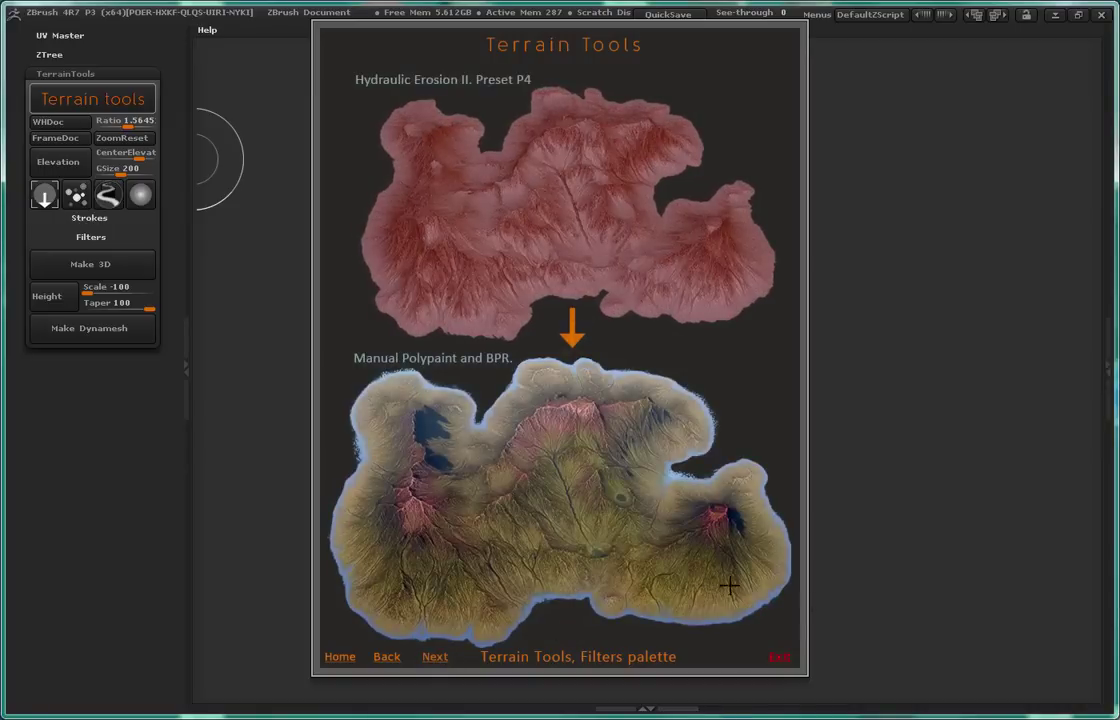
pyautogui.click(781, 656)
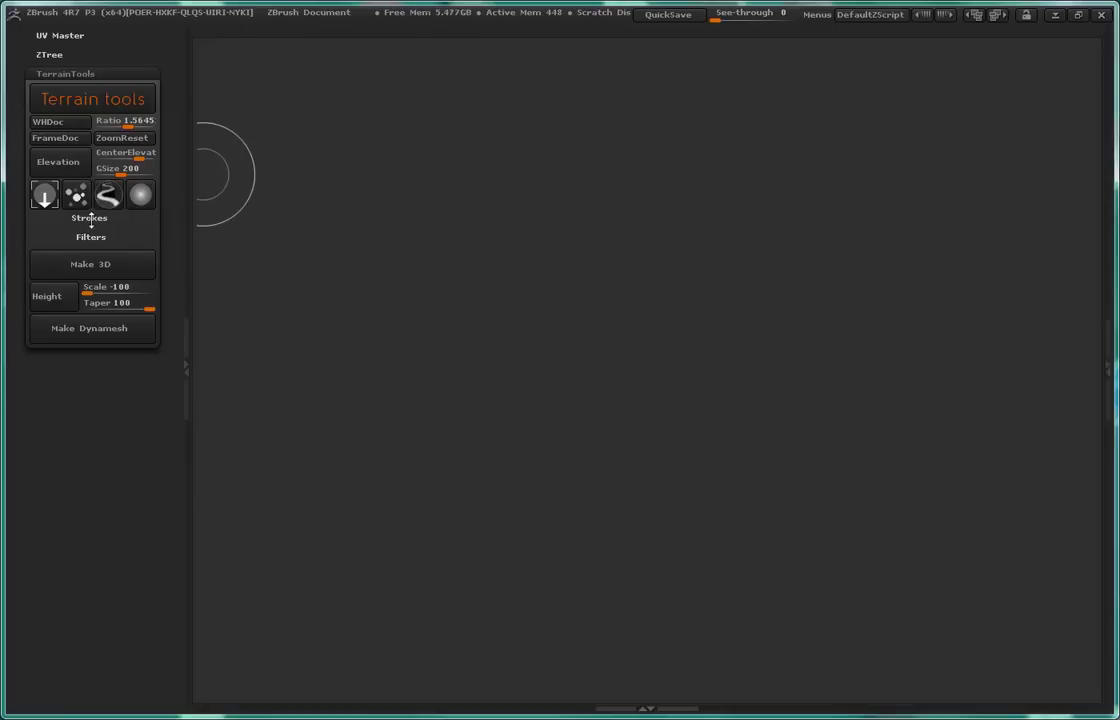
# Step: Expand the Filters, Hydraulic Erosion I, Hydraulic Erosion II and Distance Map sections
pyautogui.click(90, 219)
pyautogui.click(91, 220)
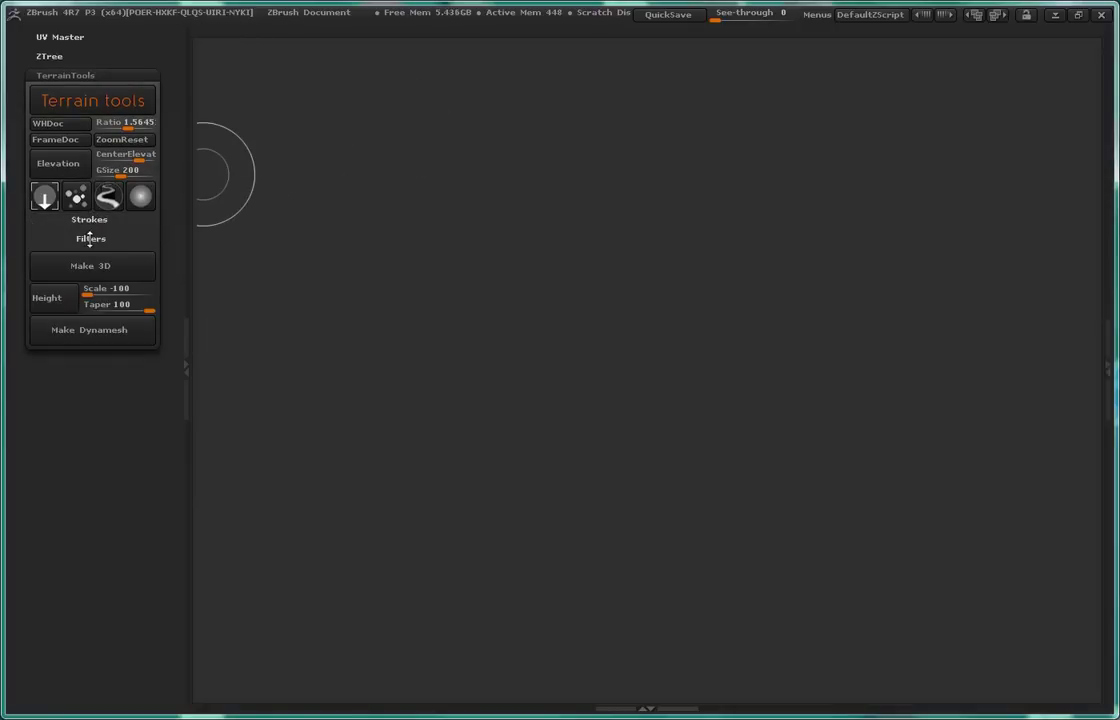
pyautogui.click(90, 238)
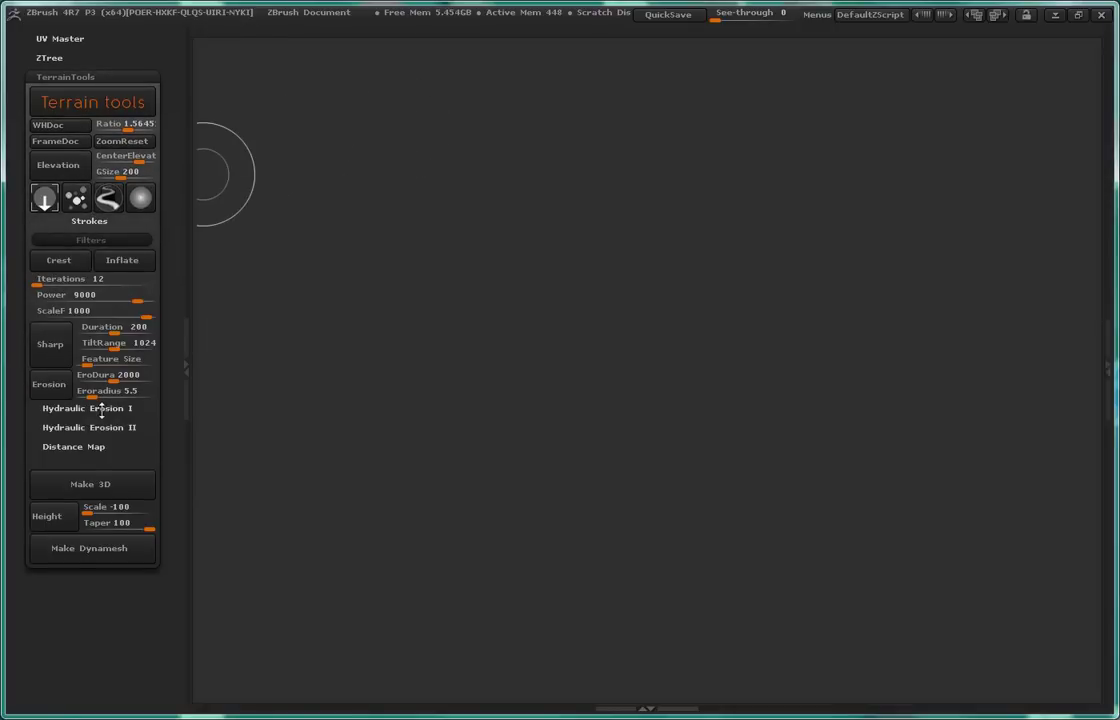
pyautogui.moveTo(101, 410); pyautogui.dragTo(105, 270)
pyautogui.click(100, 222)
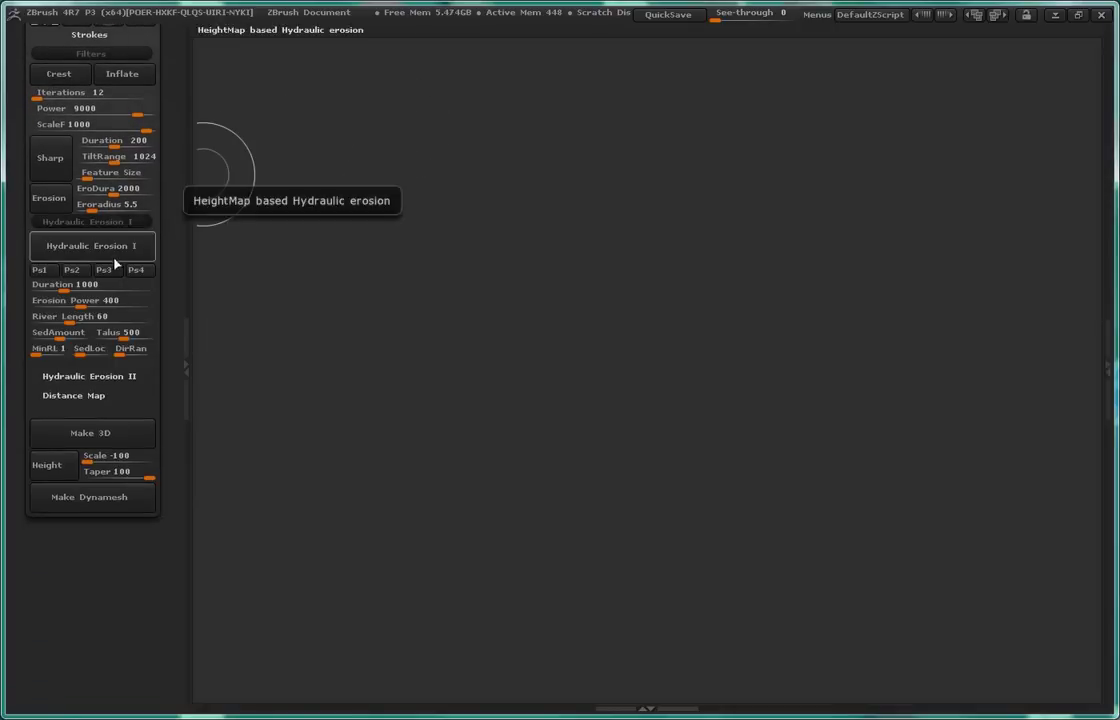
pyautogui.moveTo(105, 395); pyautogui.dragTo(112, 237)
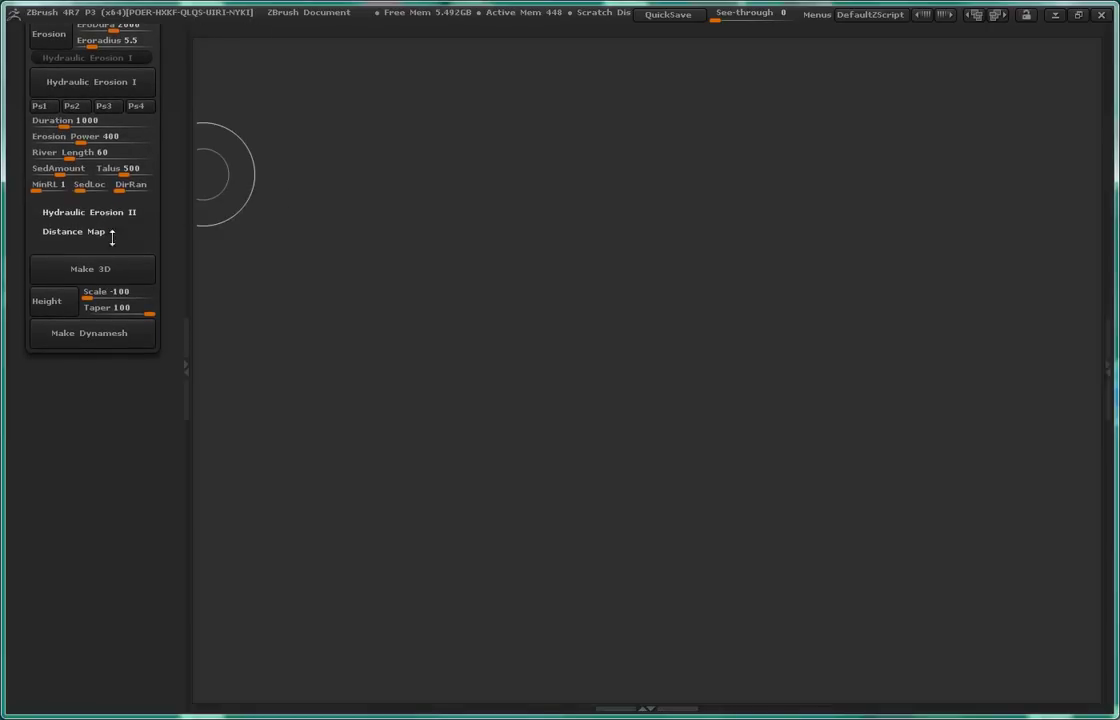
pyautogui.click(112, 212)
pyautogui.click(90, 343)
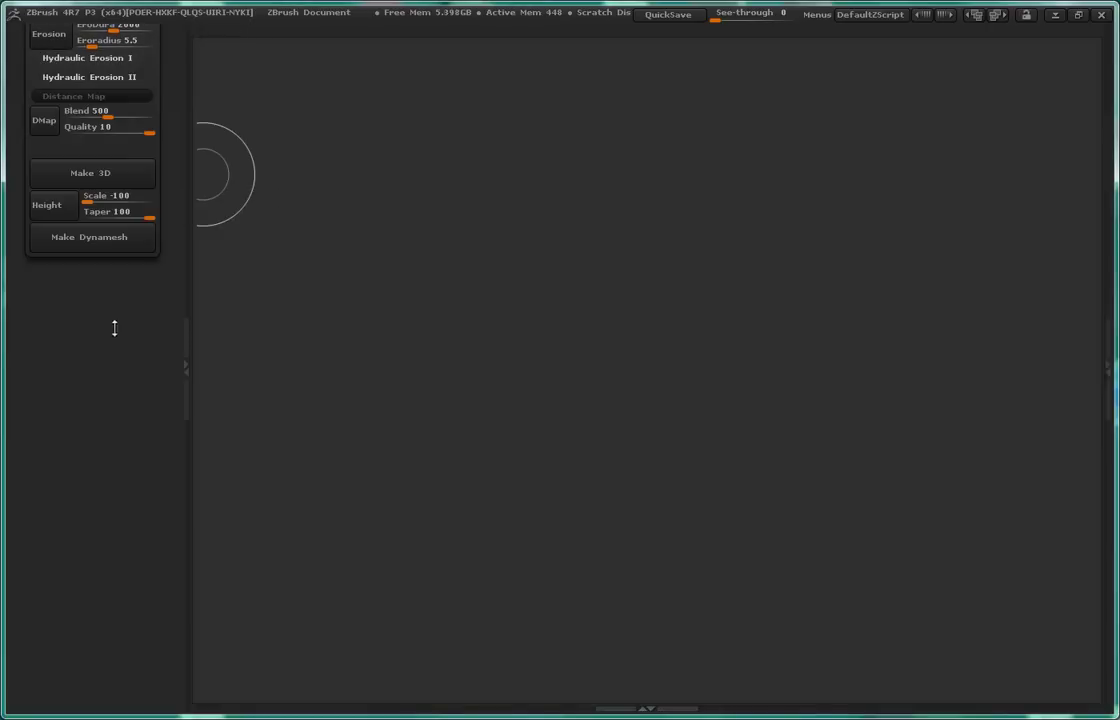
pyautogui.scroll(5, 139, 340)
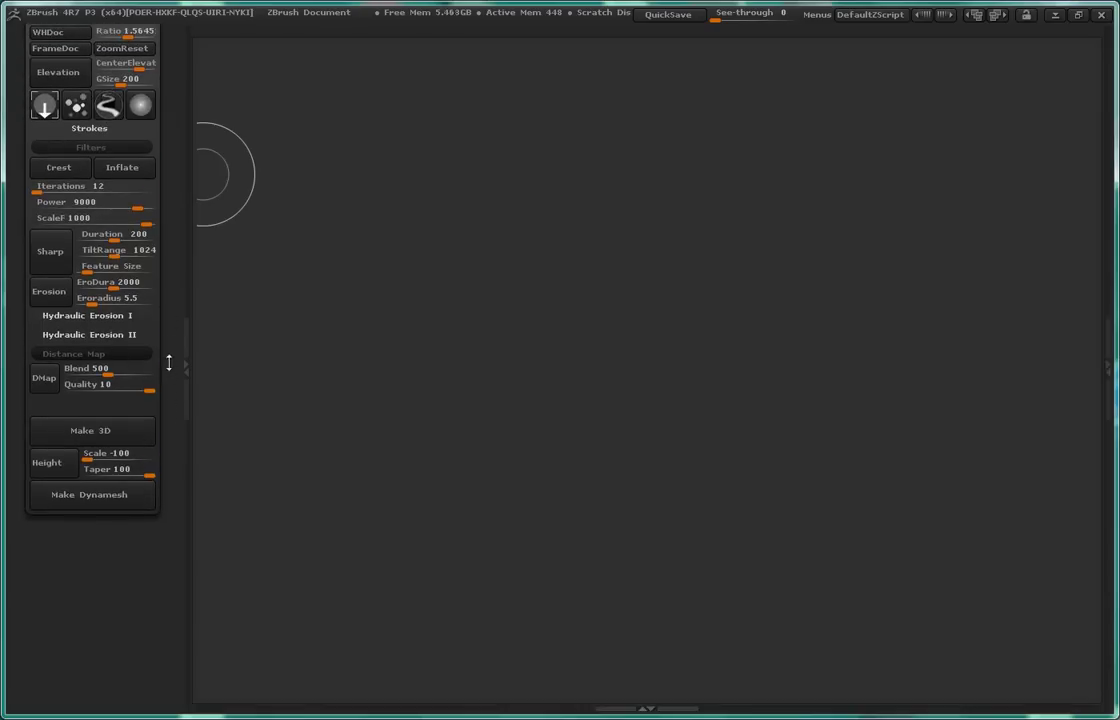
pyautogui.moveTo(169, 363); pyautogui.dragTo(175, 440)
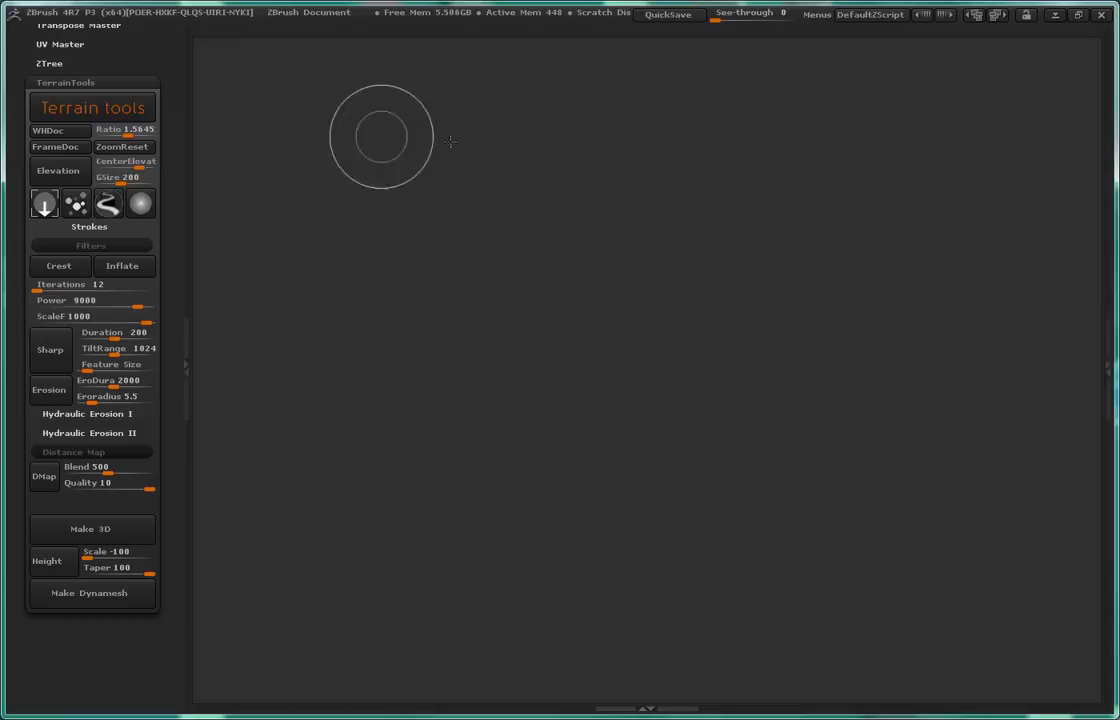
# Step: Spray raised red island terrain across the canvas with the Spray Elevation brush
pyautogui.moveTo(452, 176)
pyautogui.mouseDown()
pyautogui.moveTo(373, 178)
pyautogui.moveTo(561, 163)
pyautogui.moveTo(618, 511)
pyautogui.moveTo(681, 178)
pyautogui.moveTo(726, 268)
pyautogui.moveTo(745, 557)
pyautogui.moveTo(432, 480)
pyautogui.moveTo(422, 537)
pyautogui.moveTo(868, 130)
pyautogui.moveTo(950, 183)
pyautogui.mouseUp()
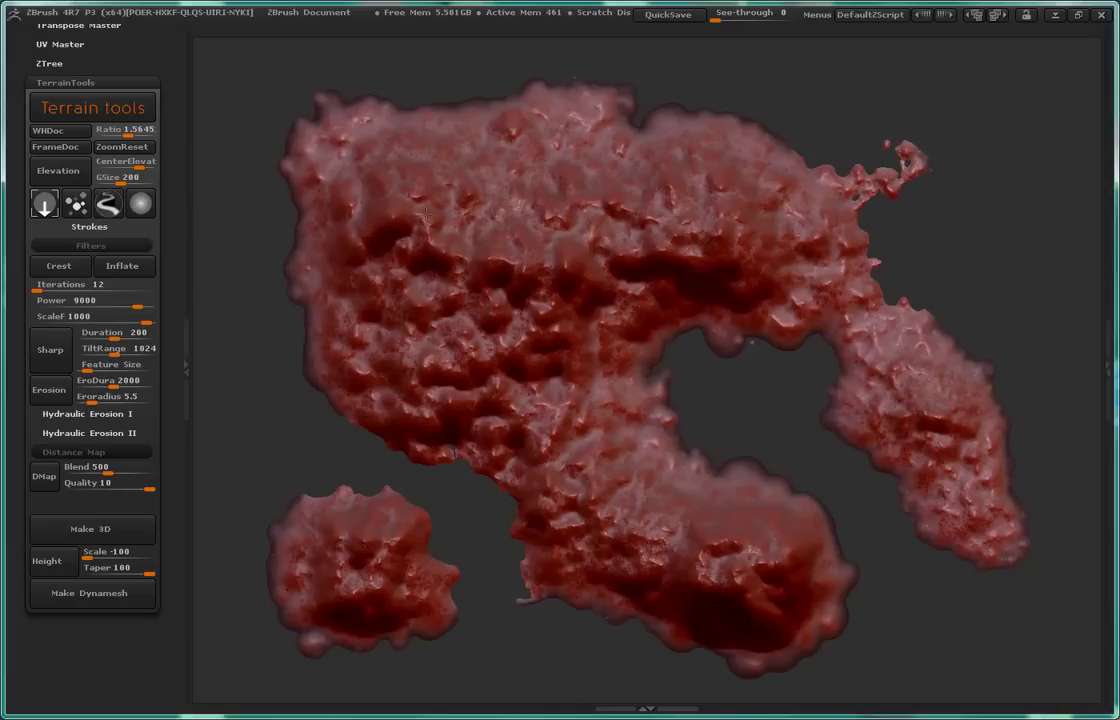
# Step: Run slide strokes with SlDura 655 and SlSize lowered to about 40
pyautogui.click(95, 225)
pyautogui.moveTo(143, 274); pyautogui.dragTo(116, 274)
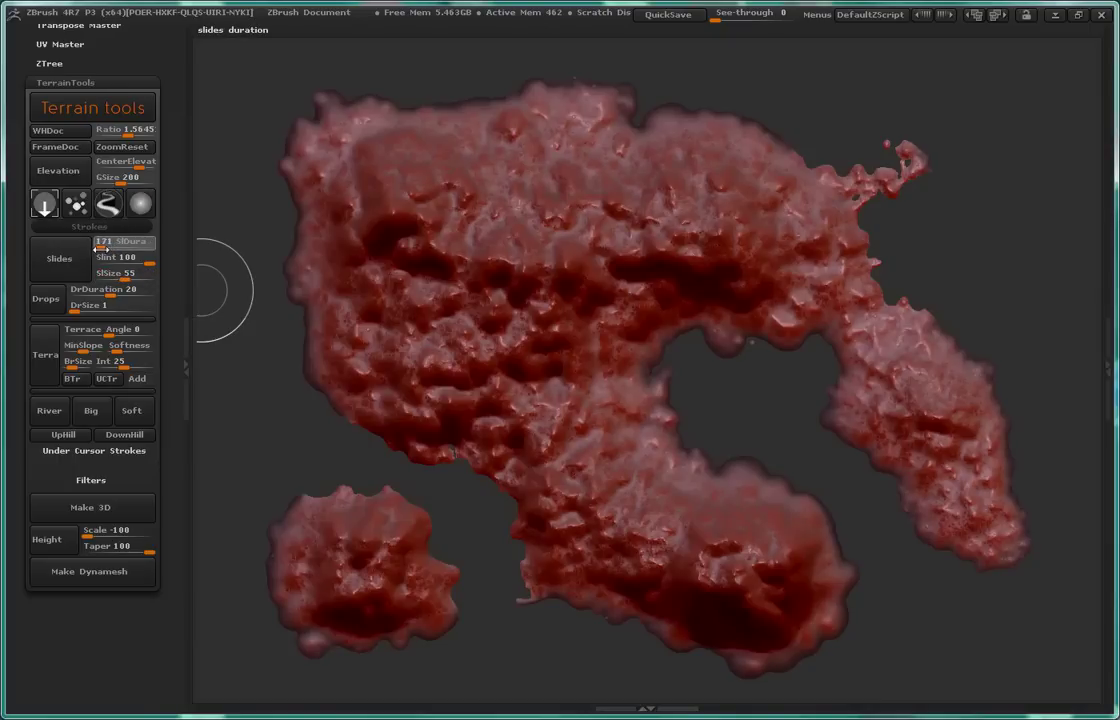
pyautogui.write('655')
pyautogui.click(65, 263)
pyautogui.press('Tab')
pyautogui.write('49')
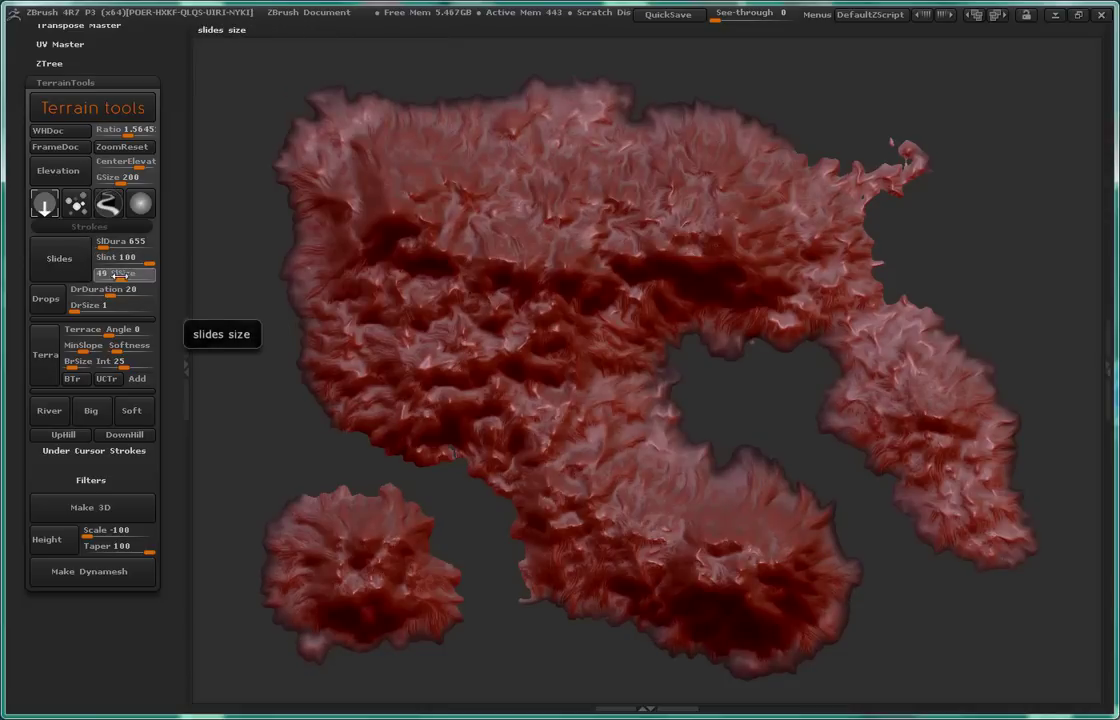
pyautogui.moveTo(118, 276); pyautogui.dragTo(78, 270)
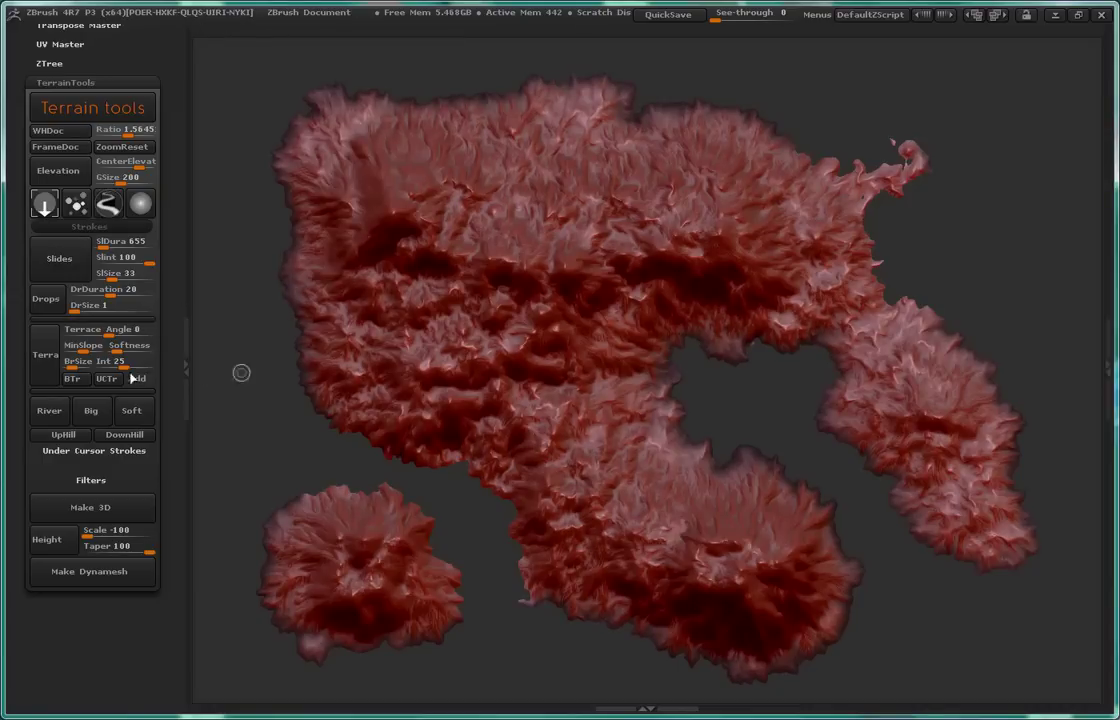
pyautogui.click(92, 480)
# Step: Apply the Sharp filter, then adjust Eroradius and apply Erosion to the heightmap
pyautogui.moveTo(169, 370); pyautogui.dragTo(133, 215)
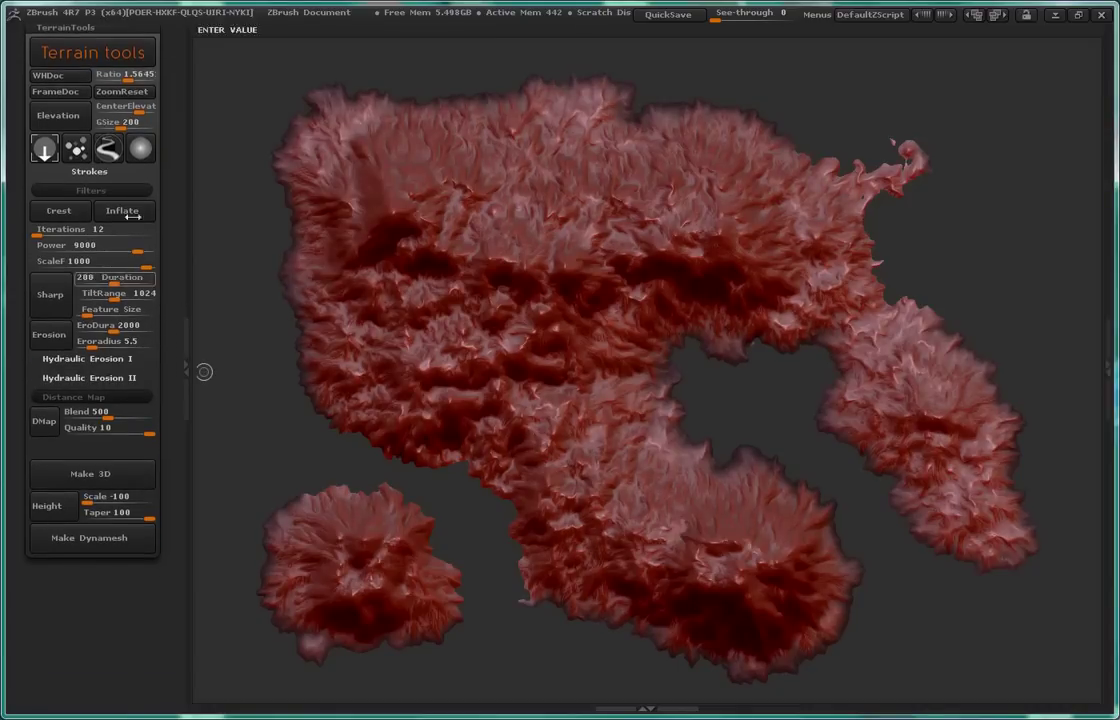
pyautogui.click(58, 305)
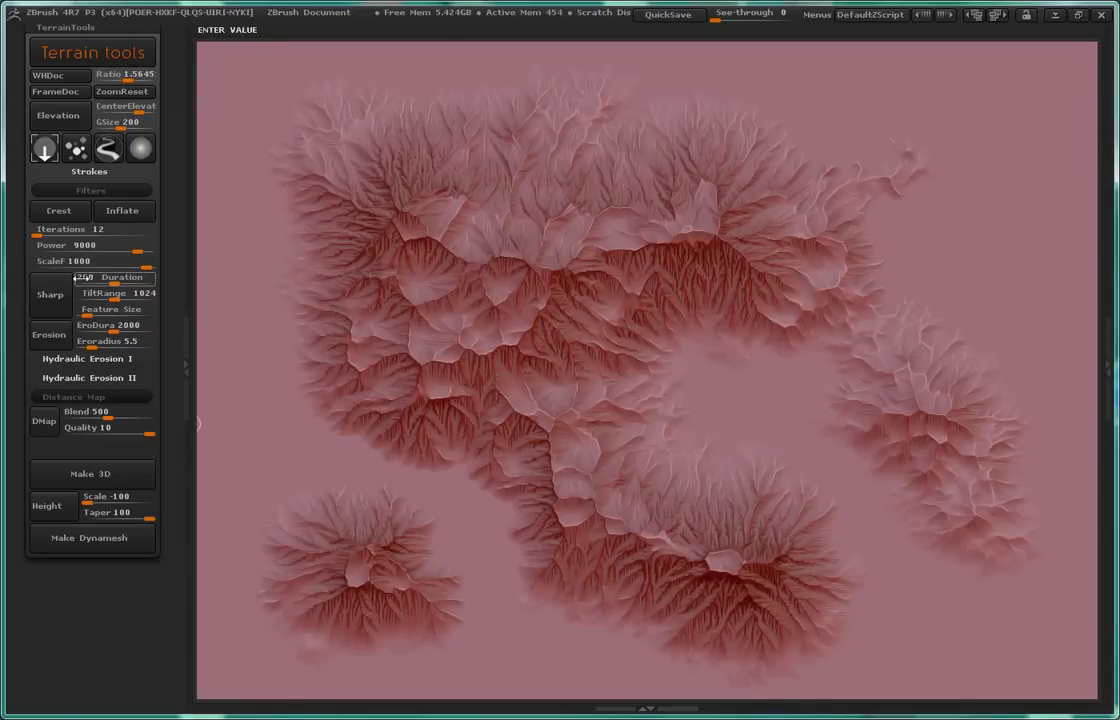
pyautogui.click(112, 328)
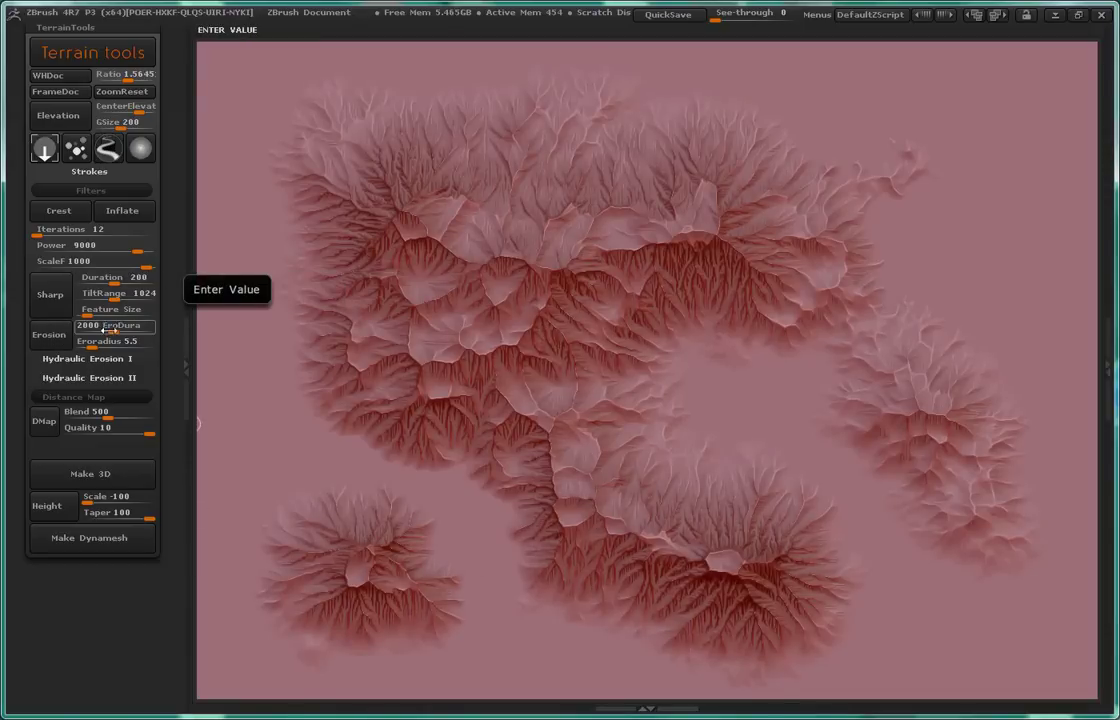
pyautogui.moveTo(84, 342); pyautogui.dragTo(89, 343)
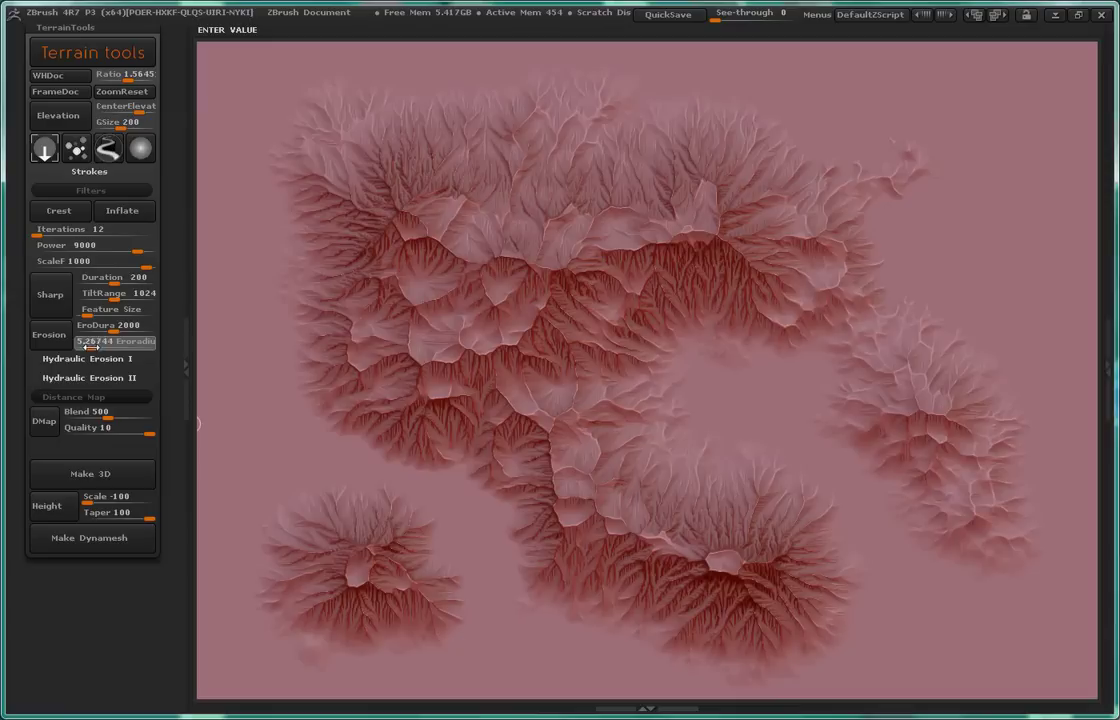
pyautogui.click(40, 336)
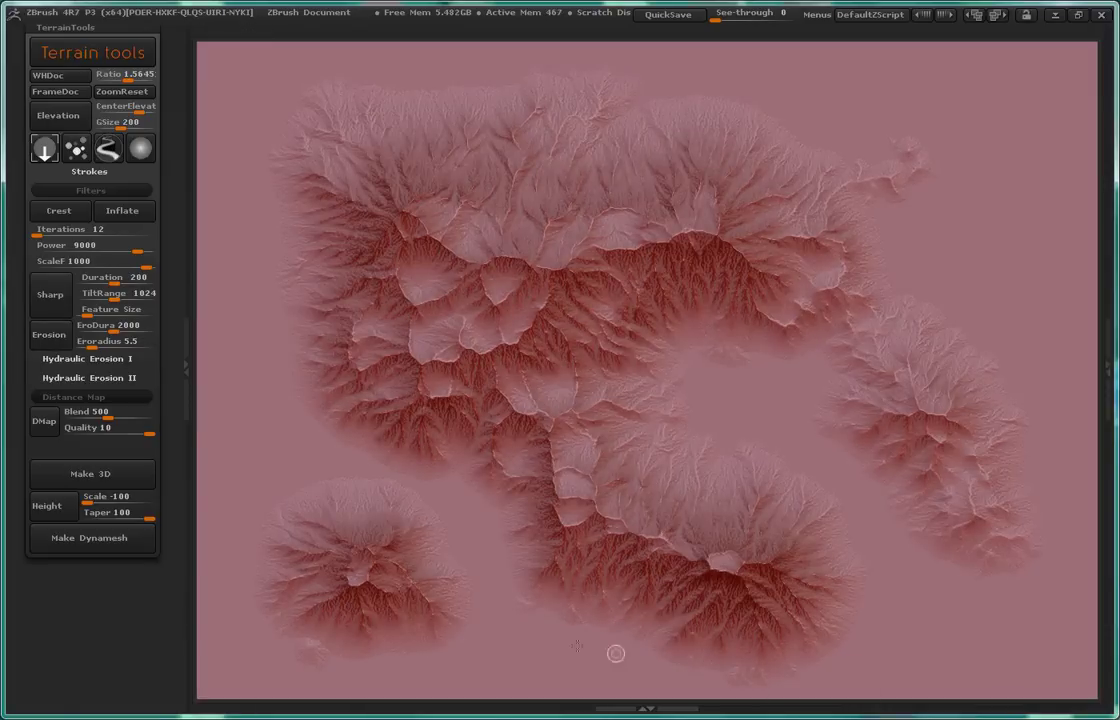
# Step: Load the first Hydraulic Erosion II preset and erode the island heightmap
pyautogui.click(112, 358)
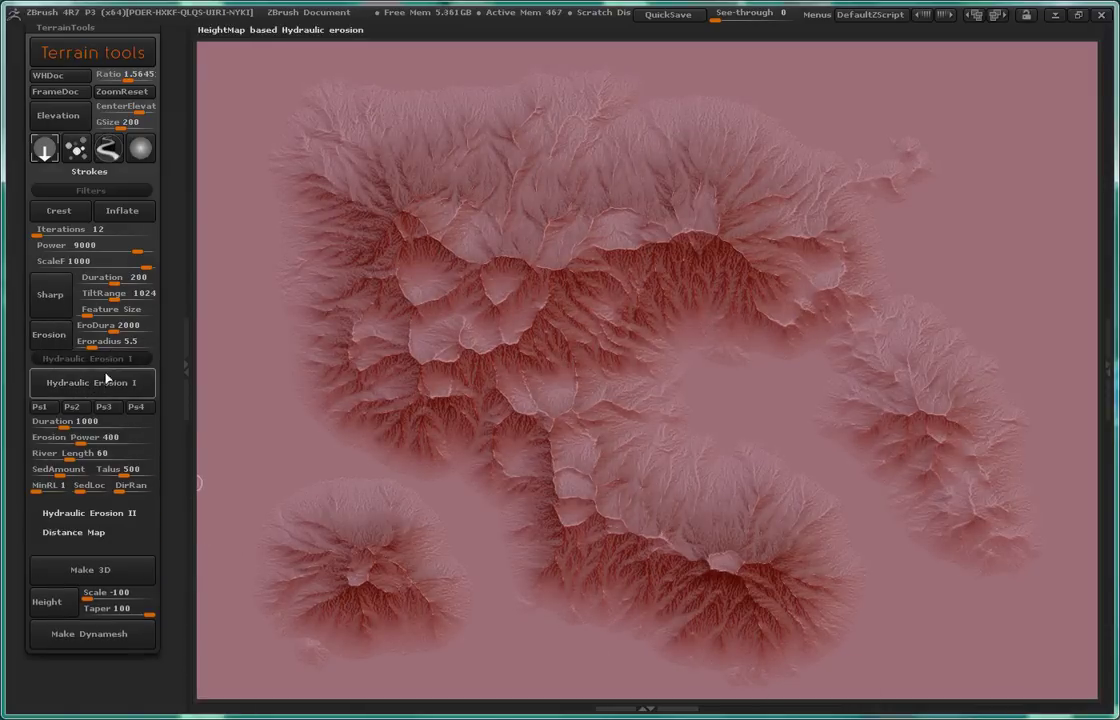
pyautogui.click(116, 513)
pyautogui.scroll(-5, 170, 452)
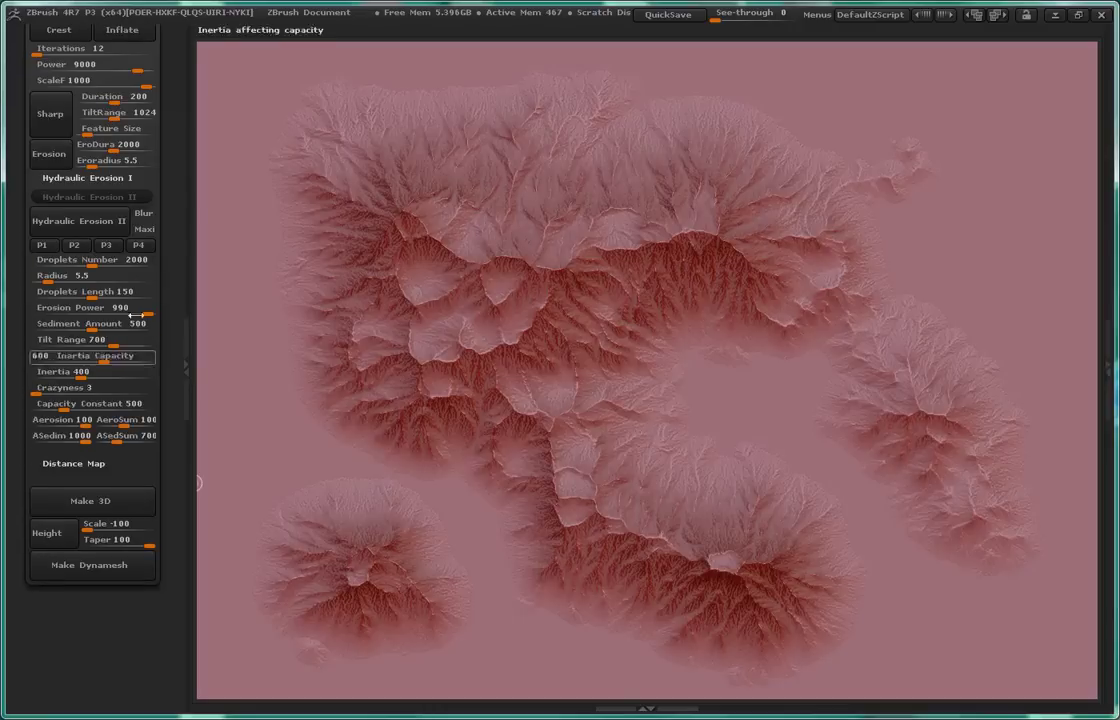
pyautogui.click(42, 245)
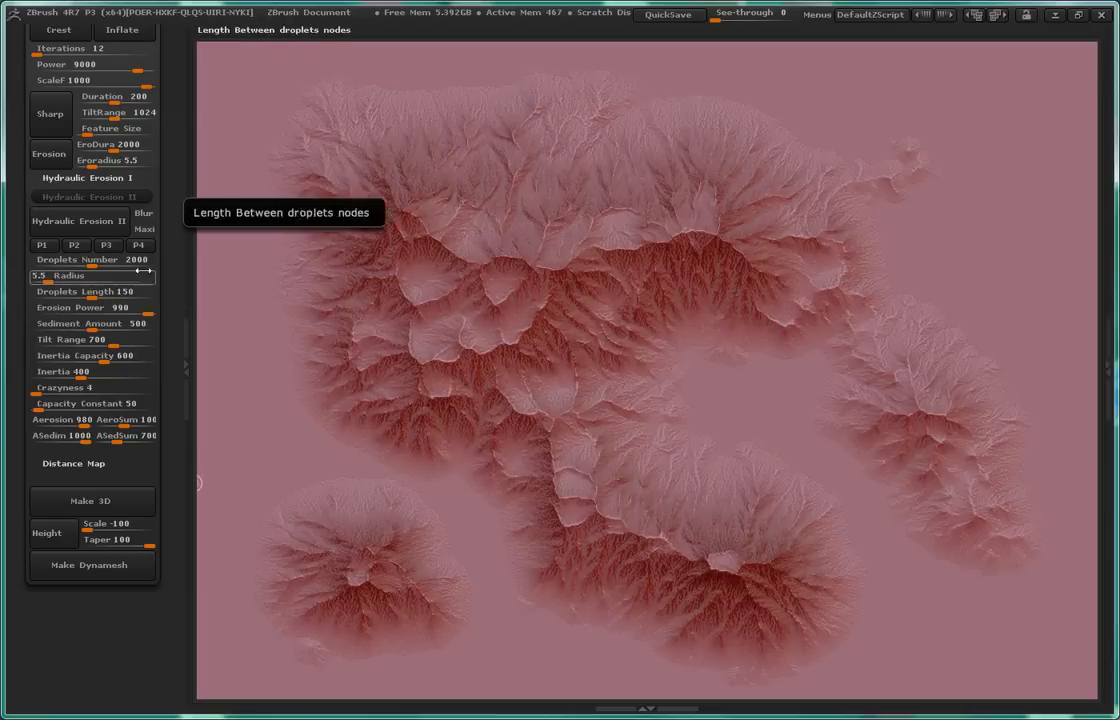
pyautogui.click(111, 224)
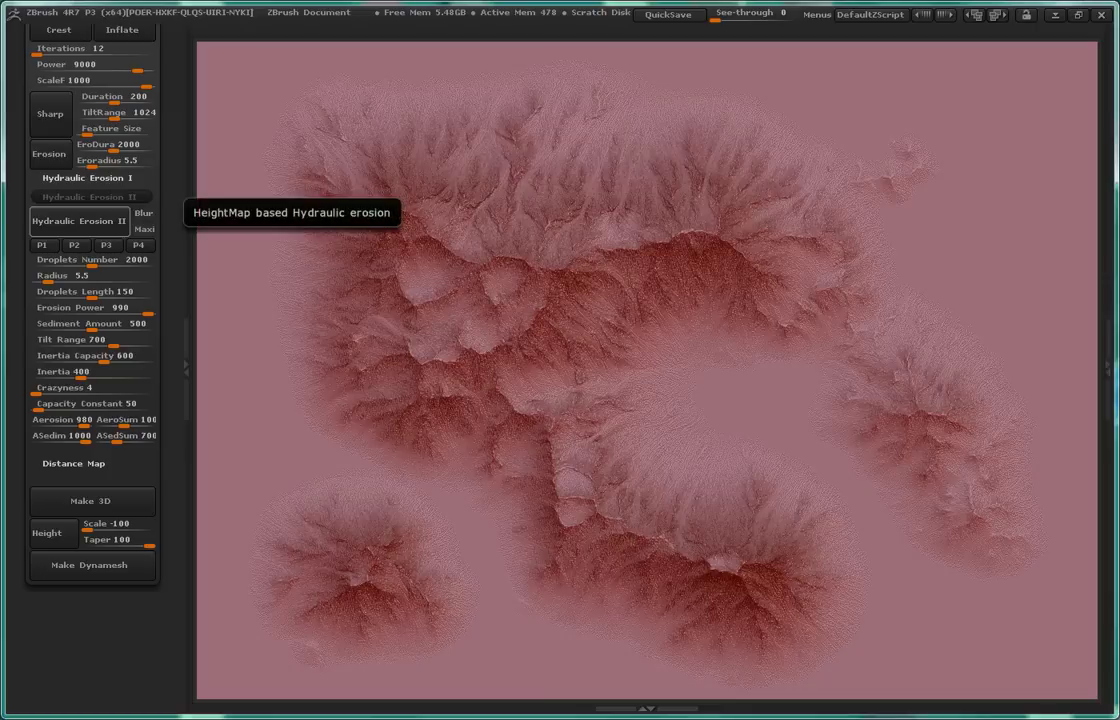
# Step: Run a second, lighter Hydraulic Erosion II pass with 200 droplets
pyautogui.scroll(2, 140, 290)
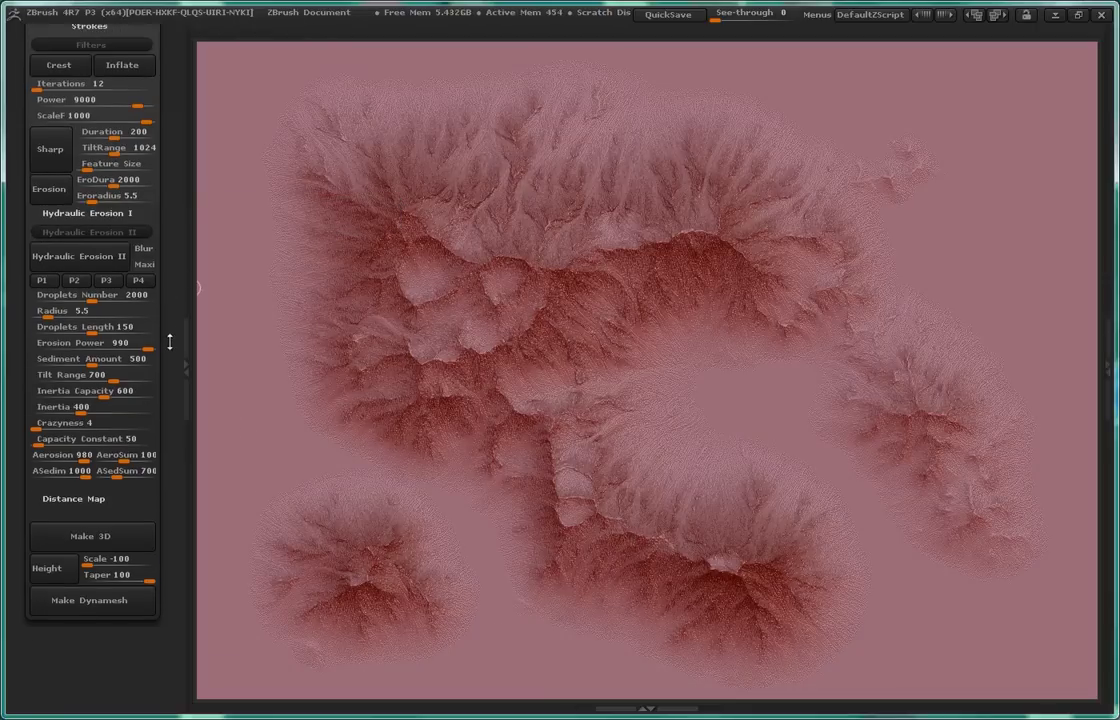
pyautogui.click(138, 313)
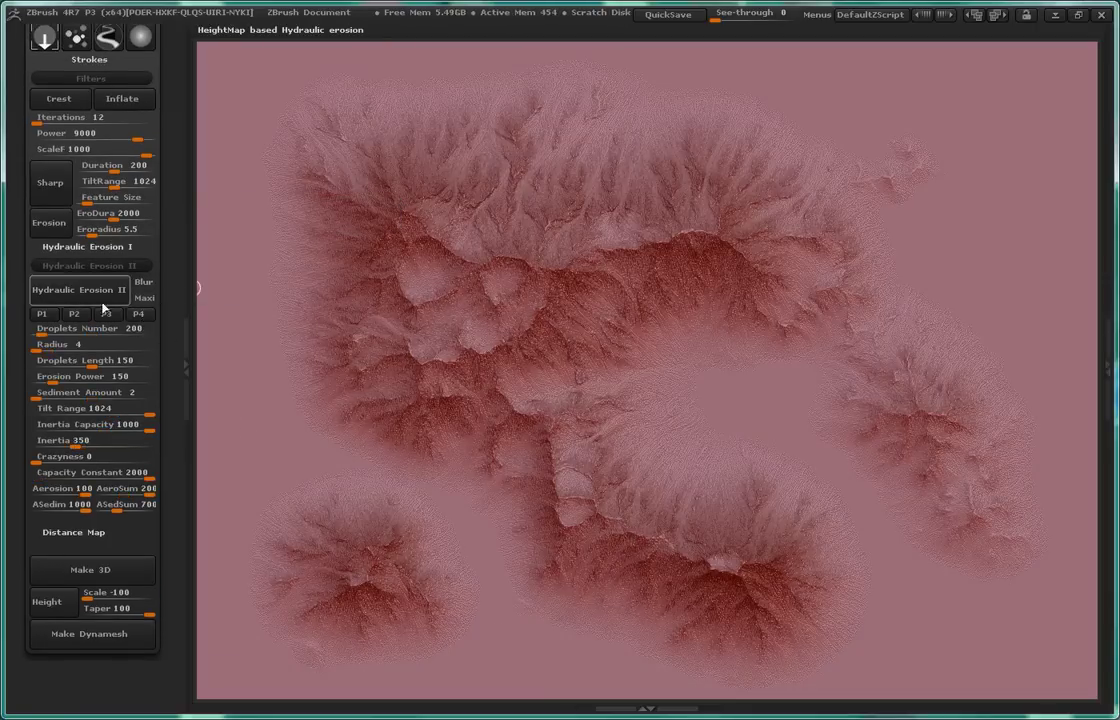
pyautogui.click(112, 293)
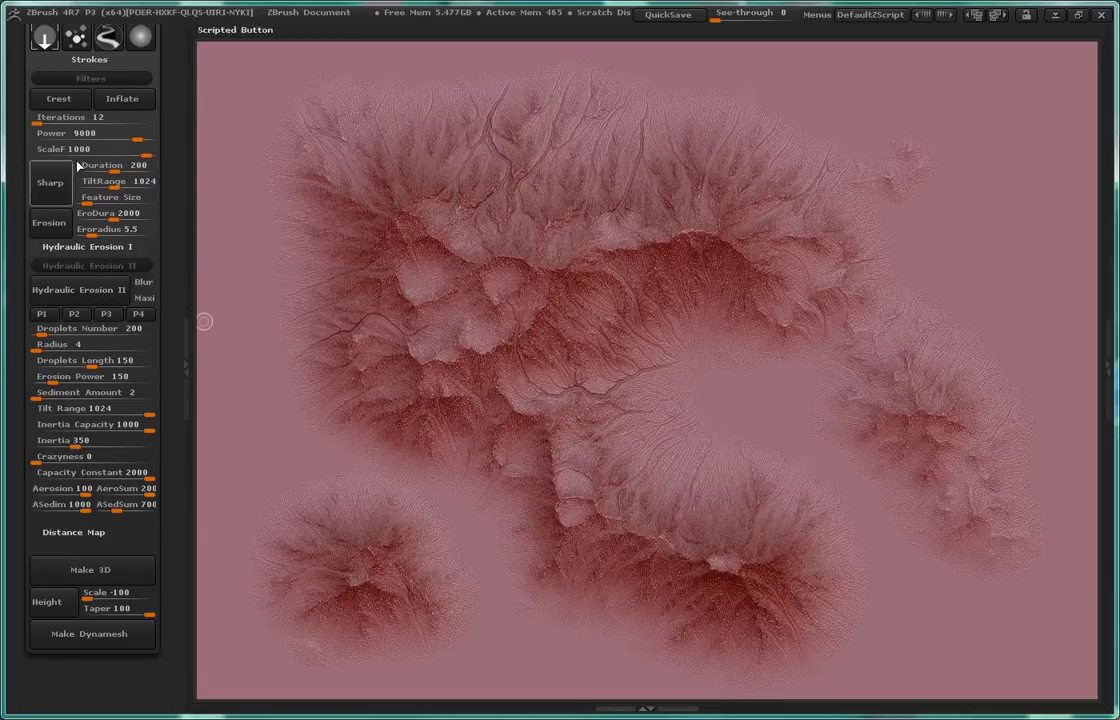
# Step: Lower filter Power from 9000 to 494, keep ScaleF 1000 and Crazyness 0, then Make 3D
pyautogui.moveTo(98, 133); pyautogui.dragTo(70, 134)
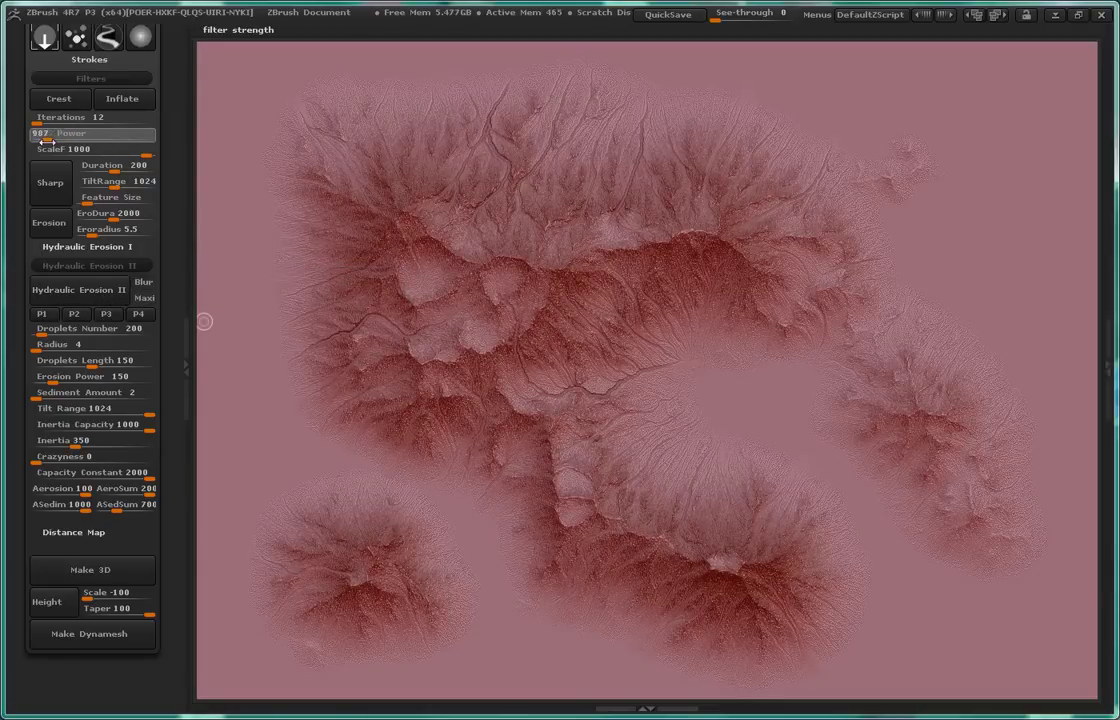
pyautogui.moveTo(42, 141); pyautogui.dragTo(38, 141)
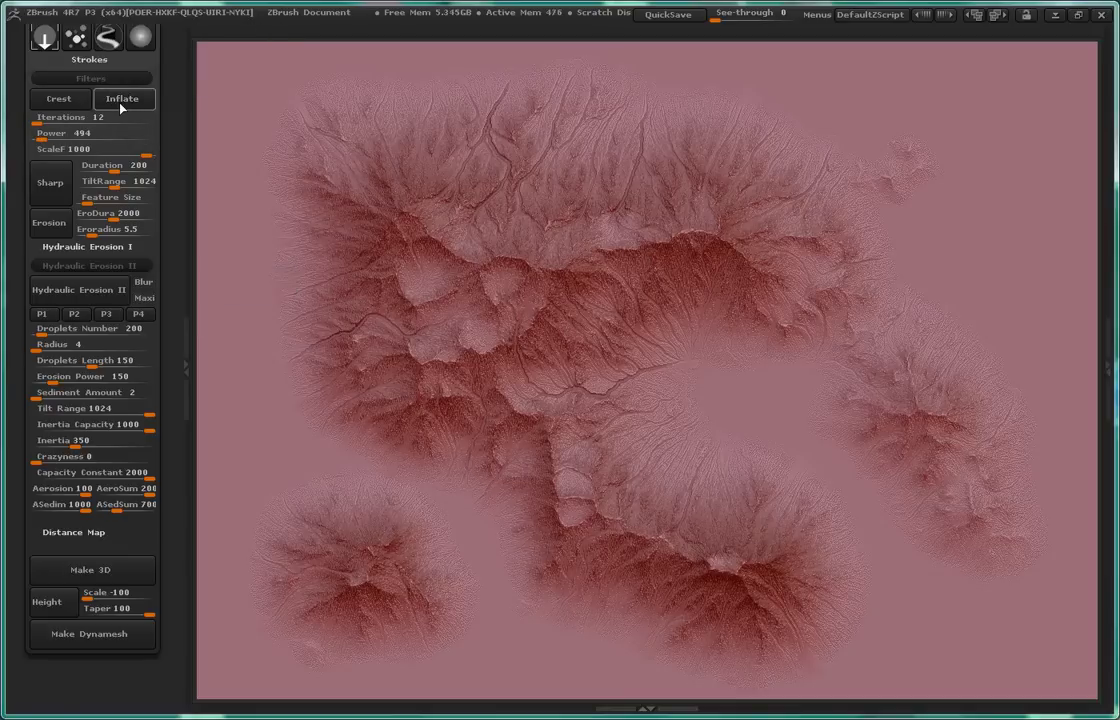
pyautogui.press('Tab')
pyautogui.press('Return')
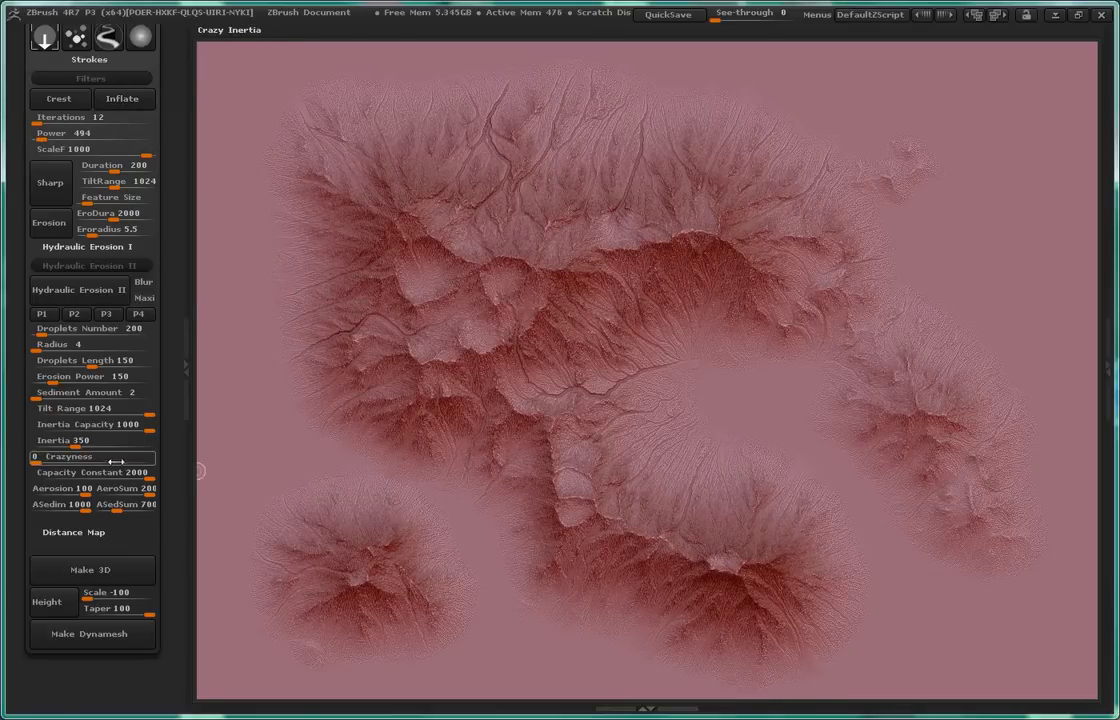
pyautogui.press('Return')
pyautogui.click(112, 569)
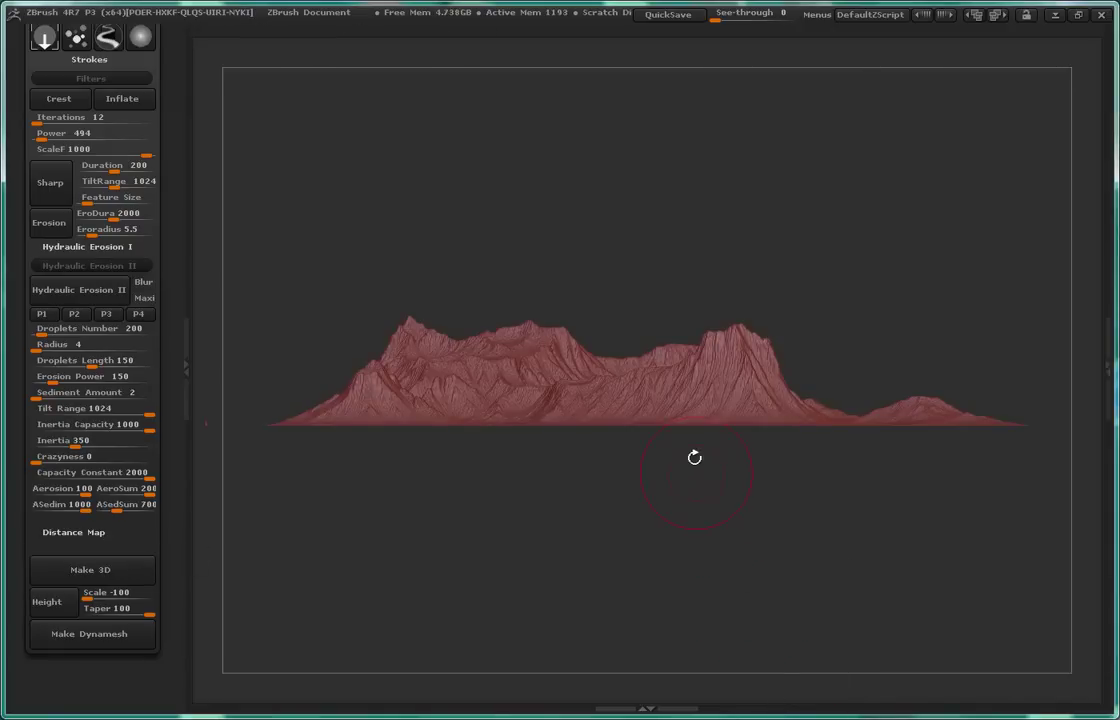
# Step: Adjust the terrain's height distribution, compare with undo, and set height Scale to -100
pyautogui.moveTo(808, 291); pyautogui.dragTo(675, 352)
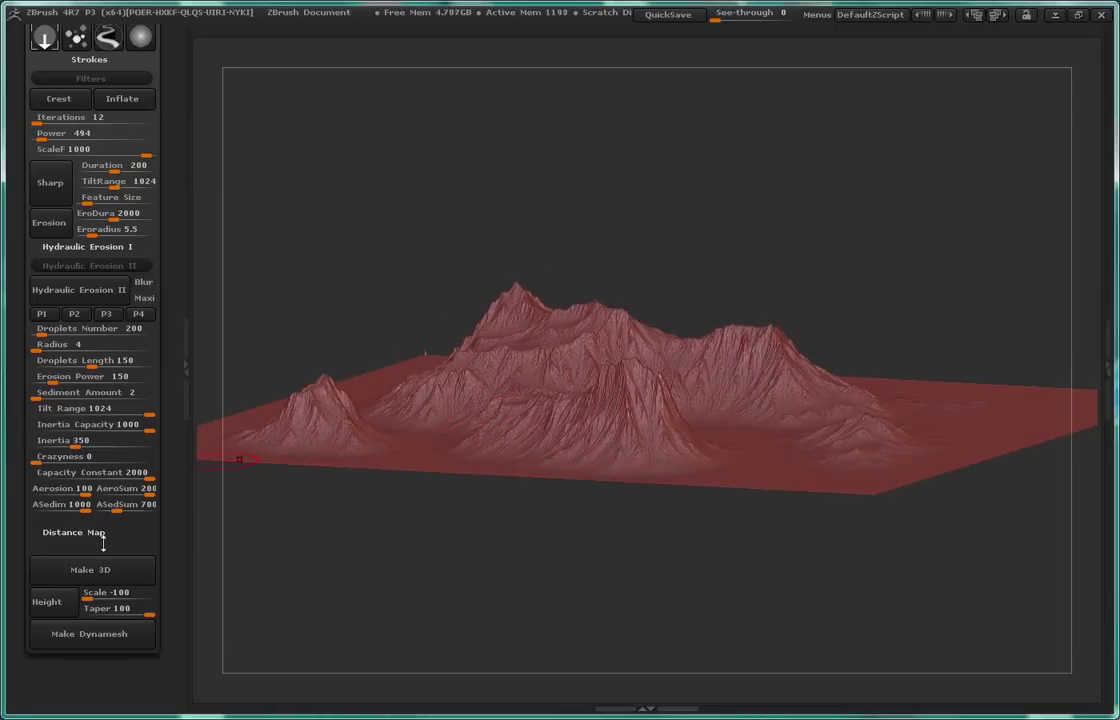
pyautogui.click(92, 592)
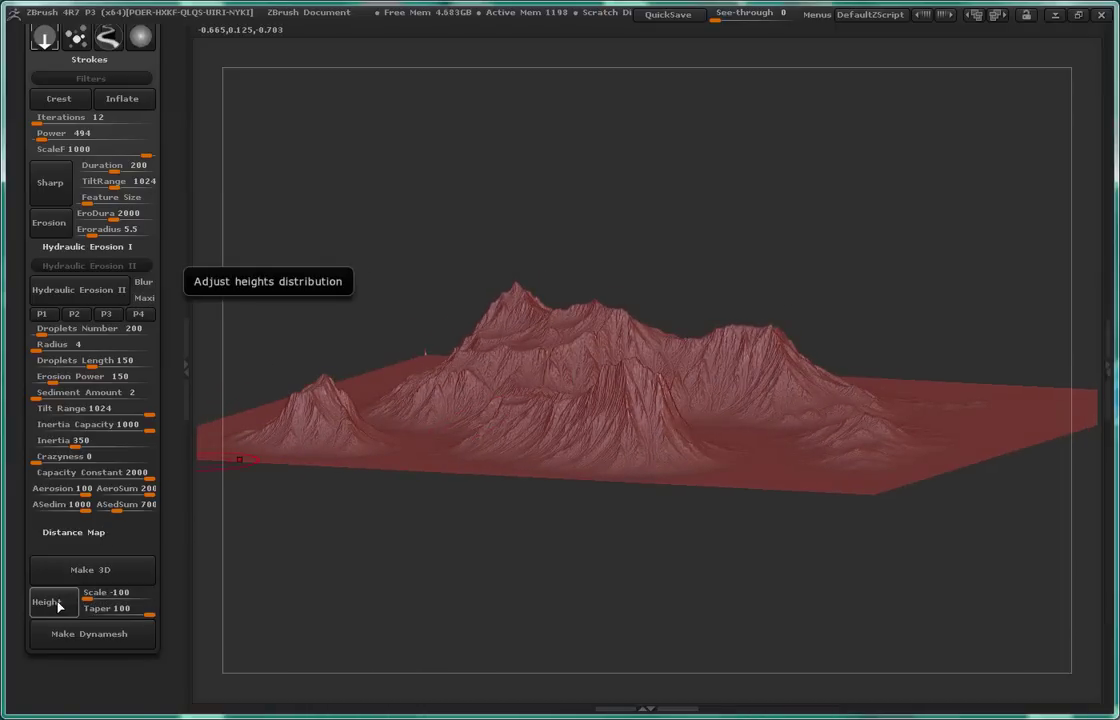
pyautogui.click(60, 606)
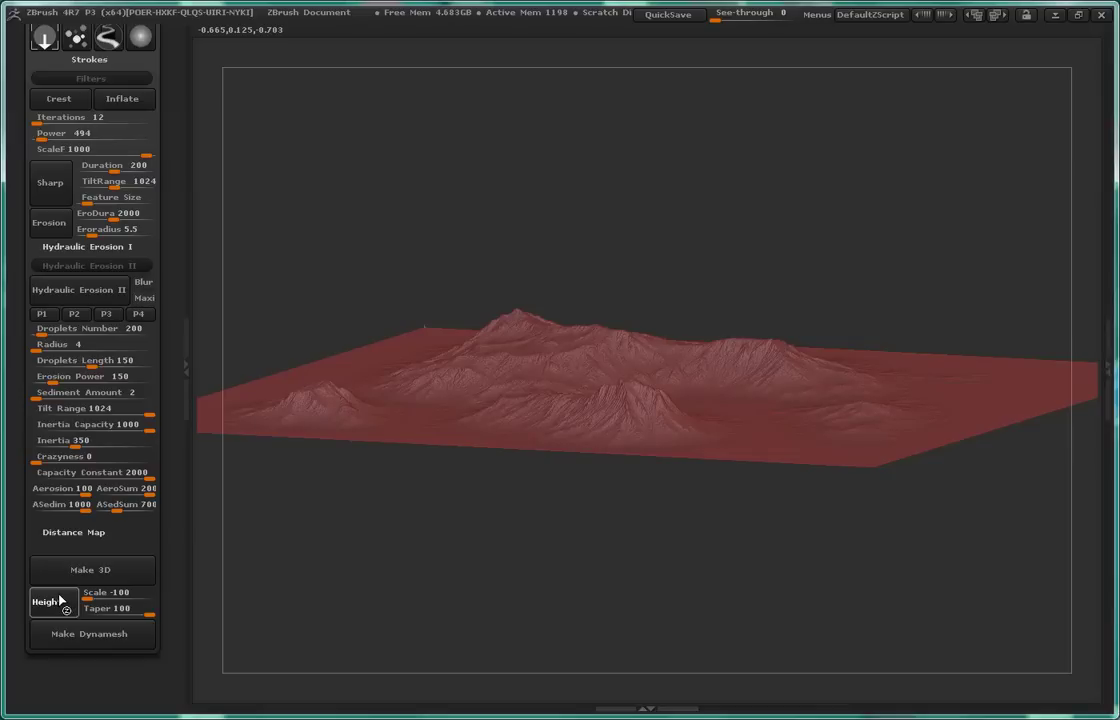
pyautogui.moveTo(300, 475)
pyautogui.mouseDown()
pyautogui.moveTo(717, 262)
pyautogui.moveTo(687, 265)
pyautogui.moveTo(740, 230)
pyautogui.moveTo(782, 250)
pyautogui.moveTo(740, 260)
pyautogui.moveTo(742, 233)
pyautogui.mouseUp()
pyautogui.press('space')
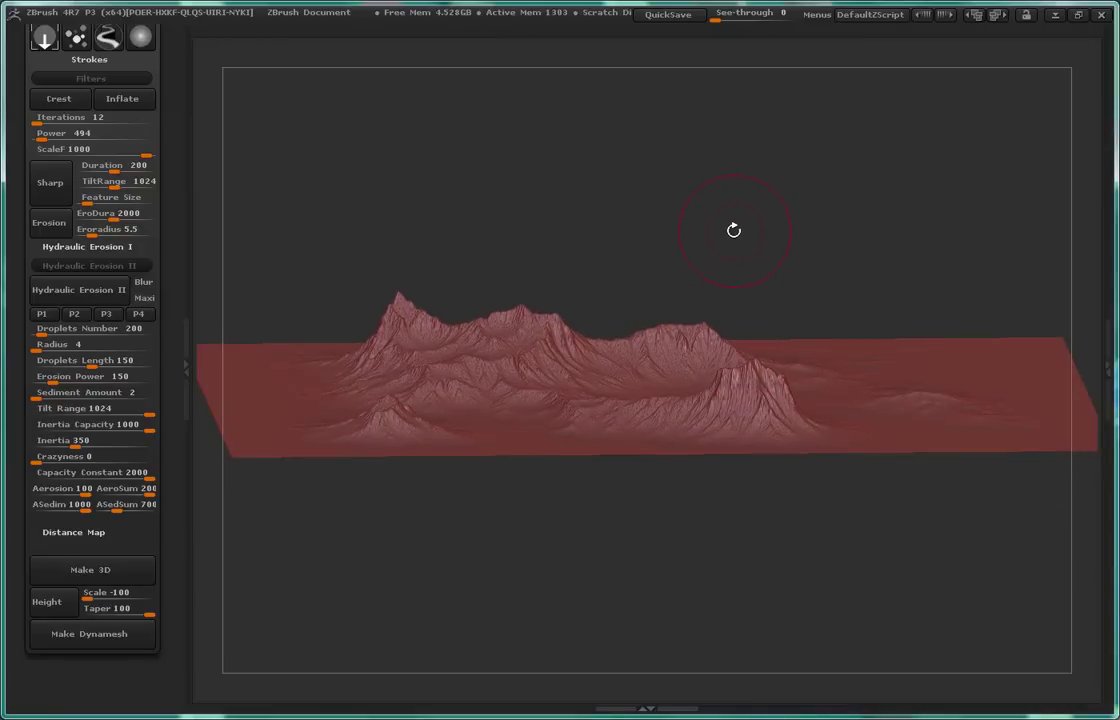
pyautogui.hotkey('ctrl', 'z')
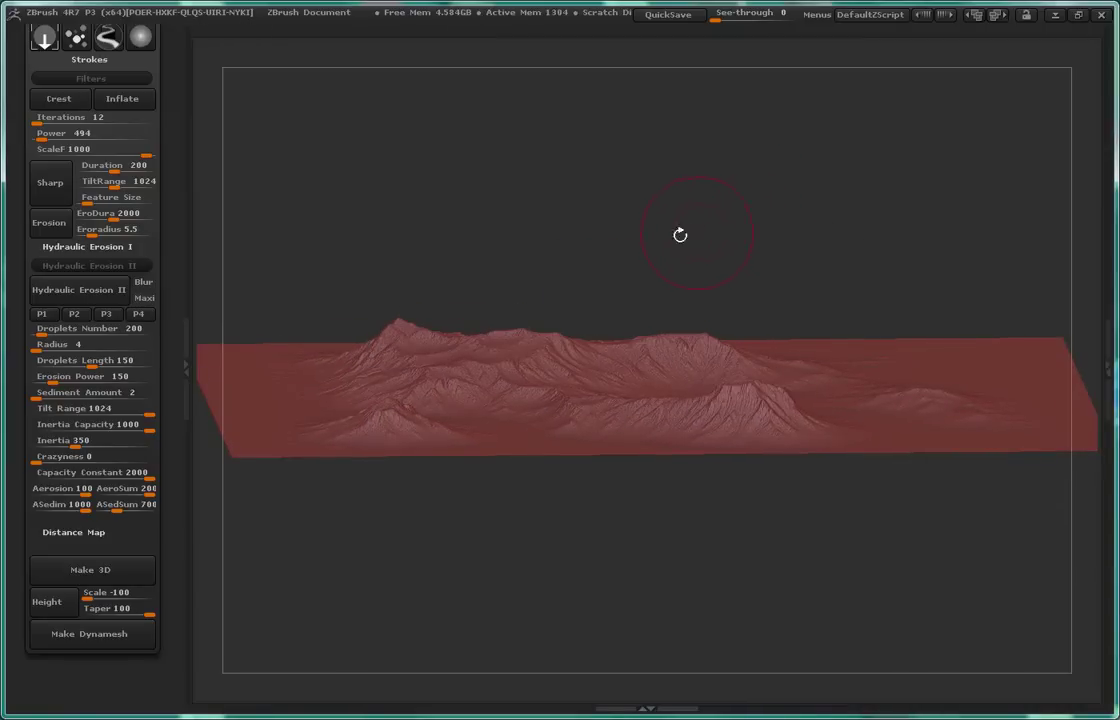
pyautogui.moveTo(680, 235)
pyautogui.mouseDown()
pyautogui.moveTo(657, 232)
pyautogui.moveTo(690, 237)
pyautogui.moveTo(670, 287)
pyautogui.moveTo(667, 232)
pyautogui.moveTo(650, 215)
pyautogui.moveTo(730, 210)
pyautogui.moveTo(735, 250)
pyautogui.moveTo(744, 202)
pyautogui.moveTo(645, 270)
pyautogui.moveTo(726, 254)
pyautogui.moveTo(640, 295)
pyautogui.moveTo(523, 322)
pyautogui.mouseUp()
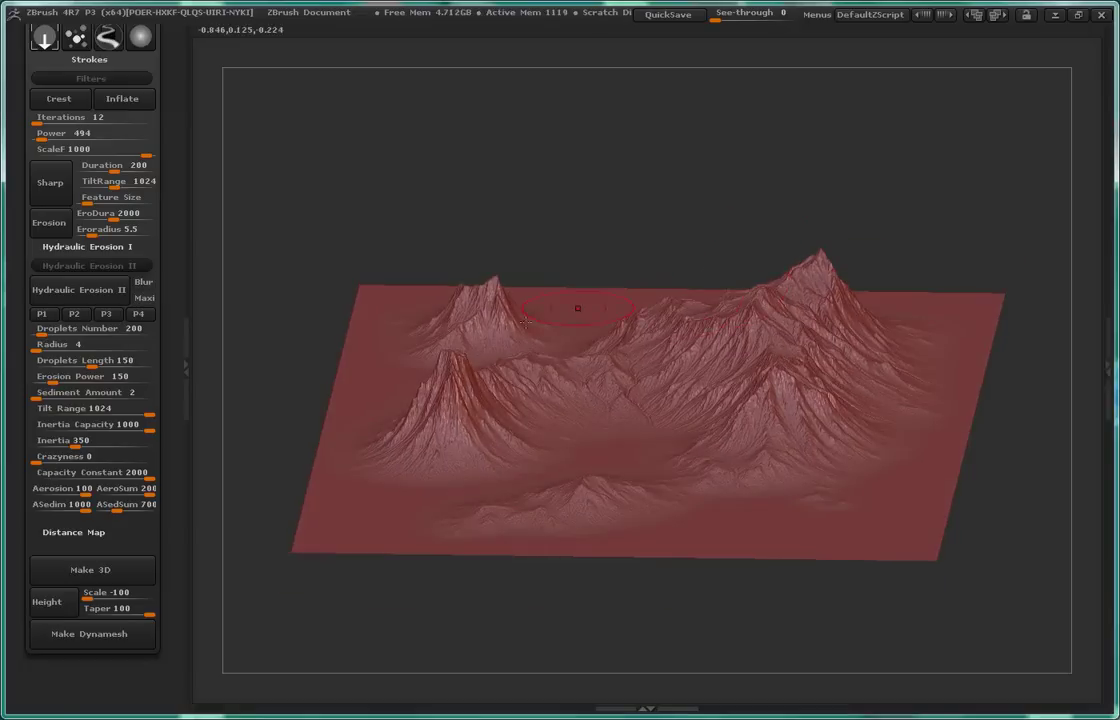
pyautogui.press('Return')
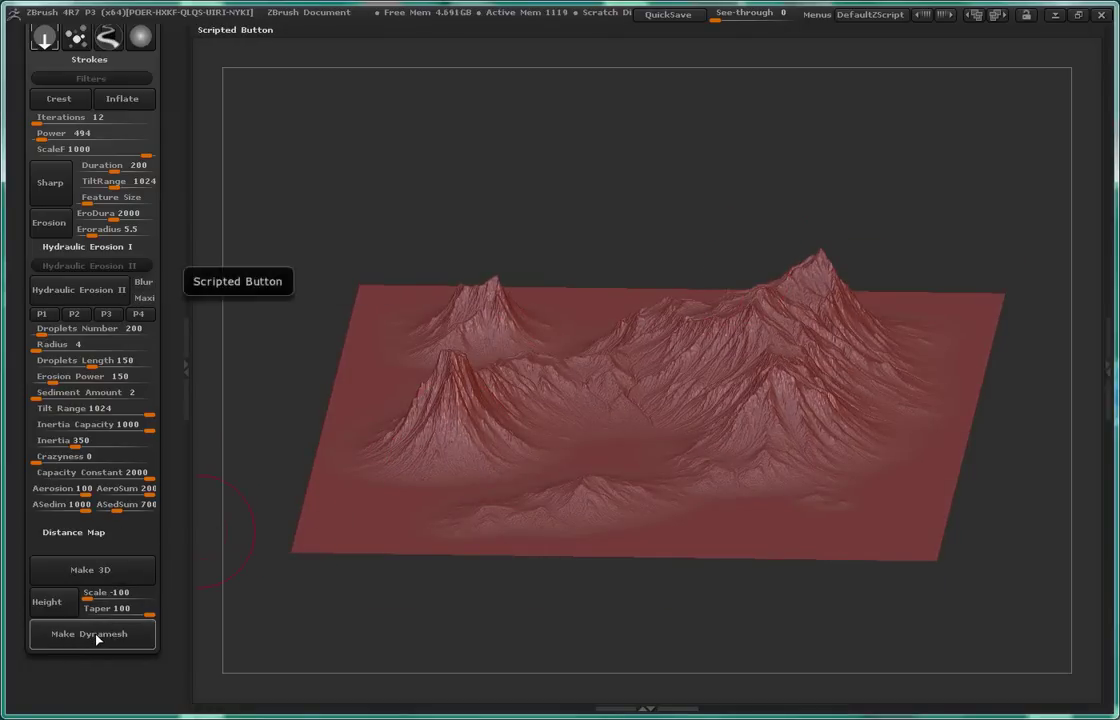
# Step: Make a DynaMesh that drops the flat base plane, then orbit to a side view
pyautogui.keyDown('alt'); pyautogui.moveTo(698, 368); pyautogui.dragTo(700, 370); pyautogui.keyUp('alt')
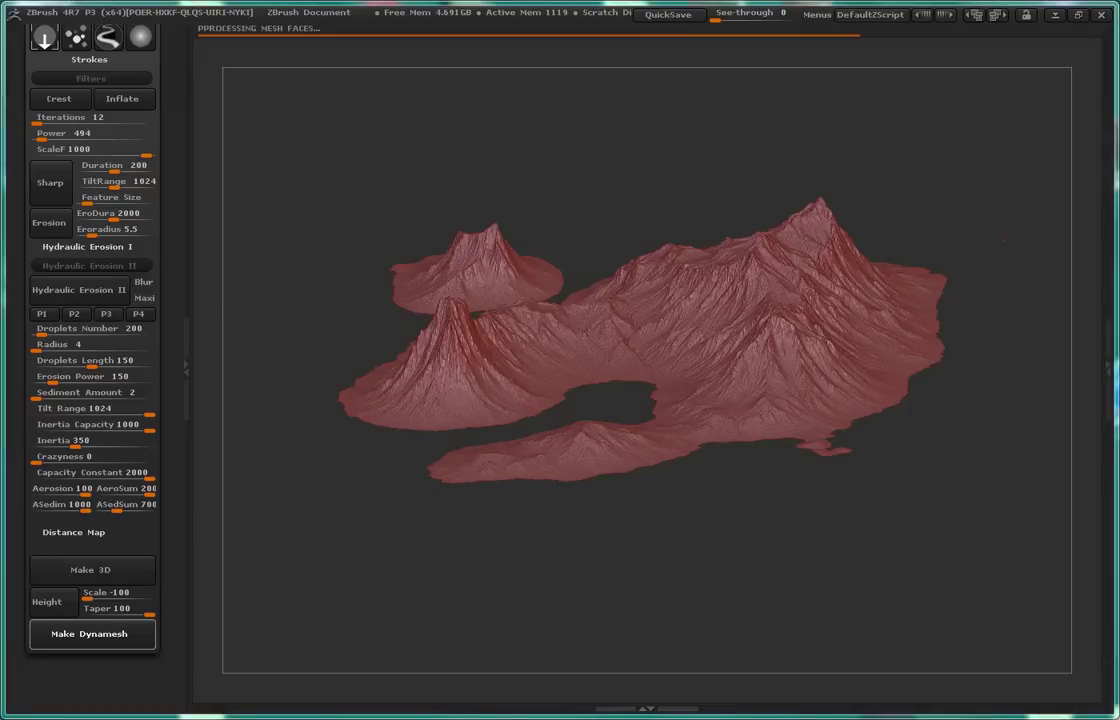
pyautogui.moveTo(750, 458)
pyautogui.mouseDown()
pyautogui.moveTo(776, 457)
pyautogui.moveTo(887, 255)
pyautogui.moveTo(876, 270)
pyautogui.mouseUp()
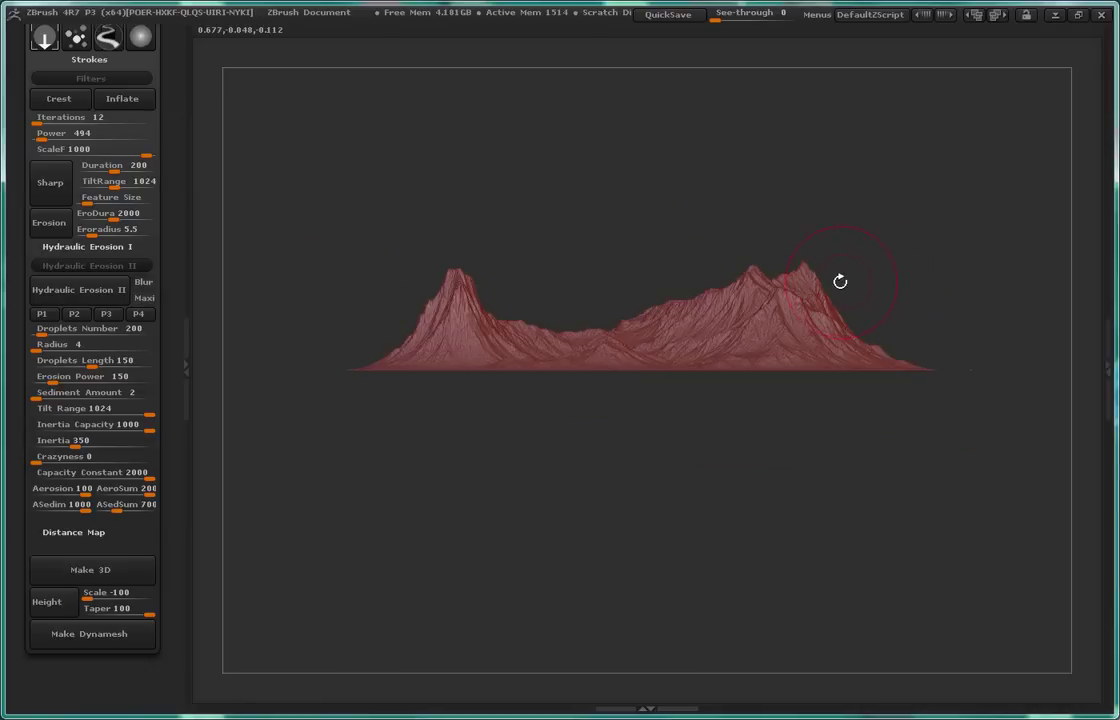
# Step: Orbit and zoom in close over the eroded ridges from oblique and top-down angles
pyautogui.moveTo(875, 203)
pyautogui.mouseDown()
pyautogui.moveTo(920, 316)
pyautogui.moveTo(906, 298)
pyautogui.moveTo(750, 283)
pyautogui.mouseUp()
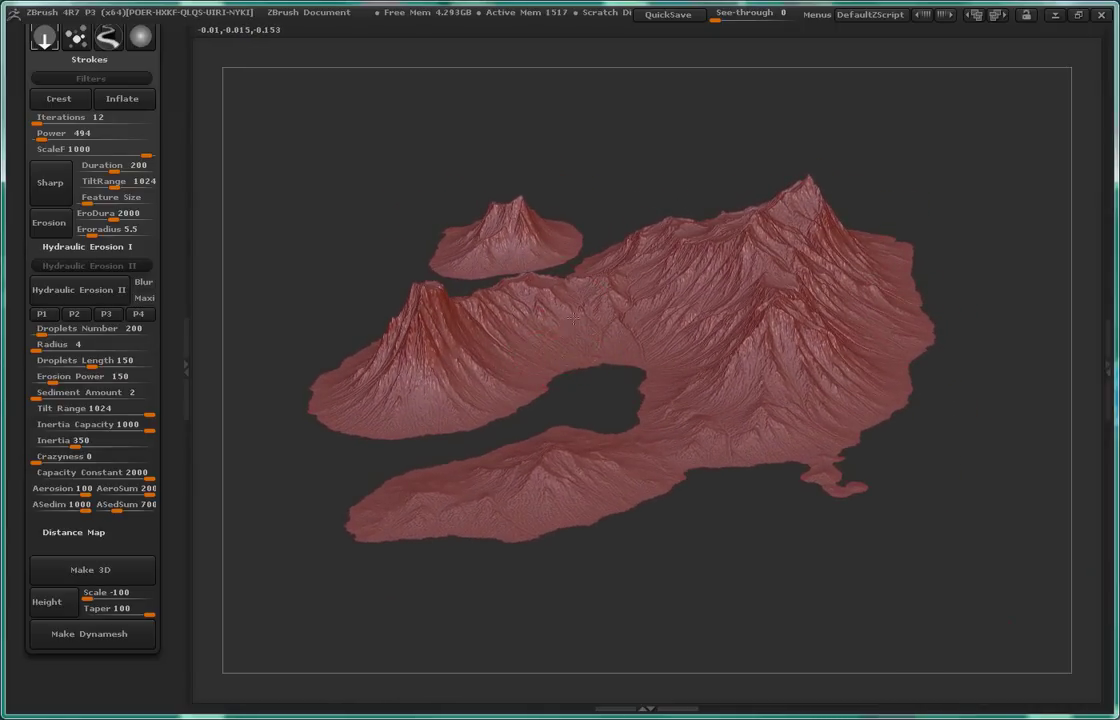
pyautogui.moveTo(760, 640); pyautogui.dragTo(785, 680)
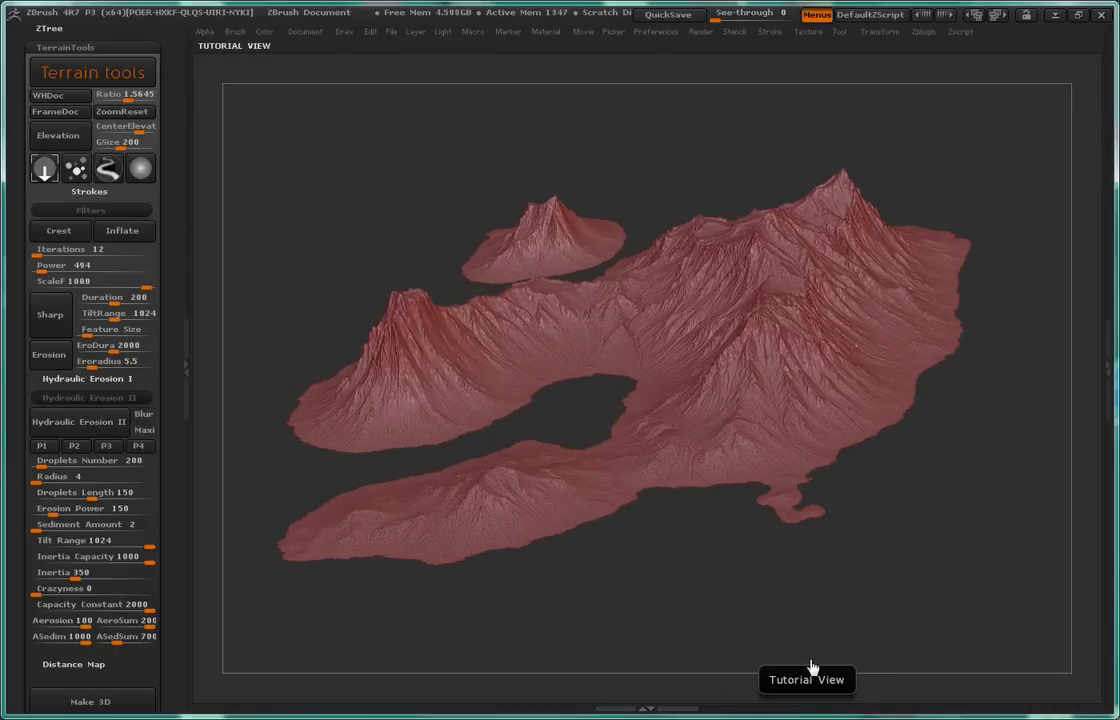
pyautogui.moveTo(593, 345)
pyautogui.mouseDown()
pyautogui.moveTo(660, 387)
pyautogui.moveTo(732, 400)
pyautogui.moveTo(717, 413)
pyautogui.mouseUp()
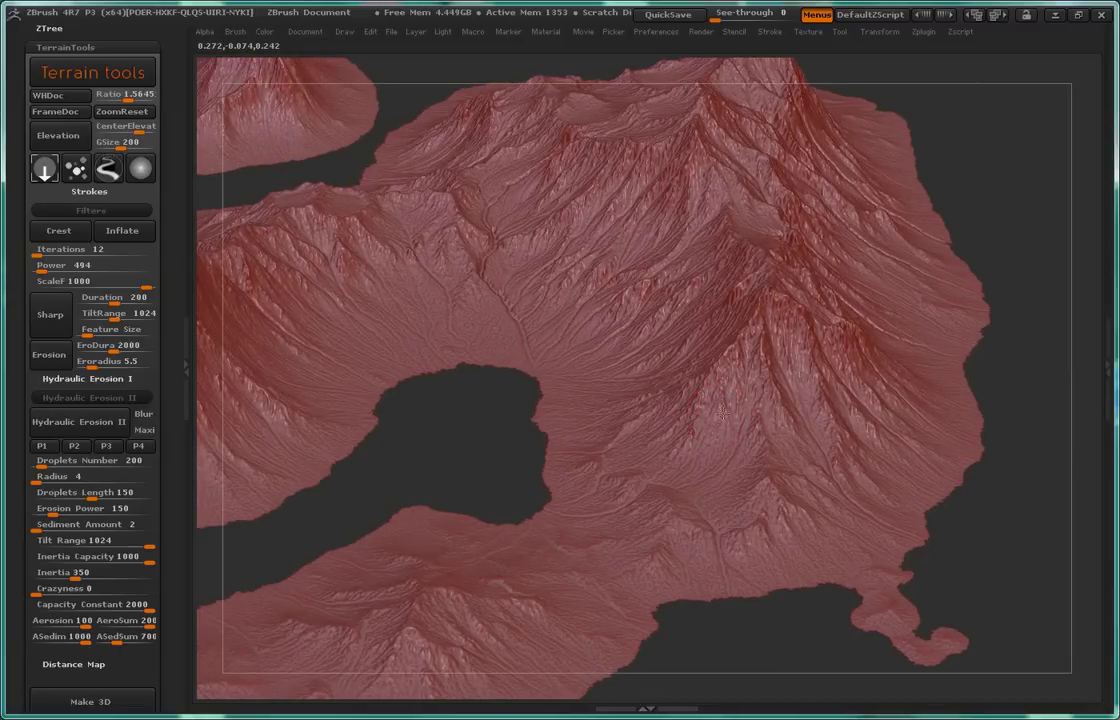
pyautogui.moveTo(720, 409); pyautogui.dragTo(731, 404)
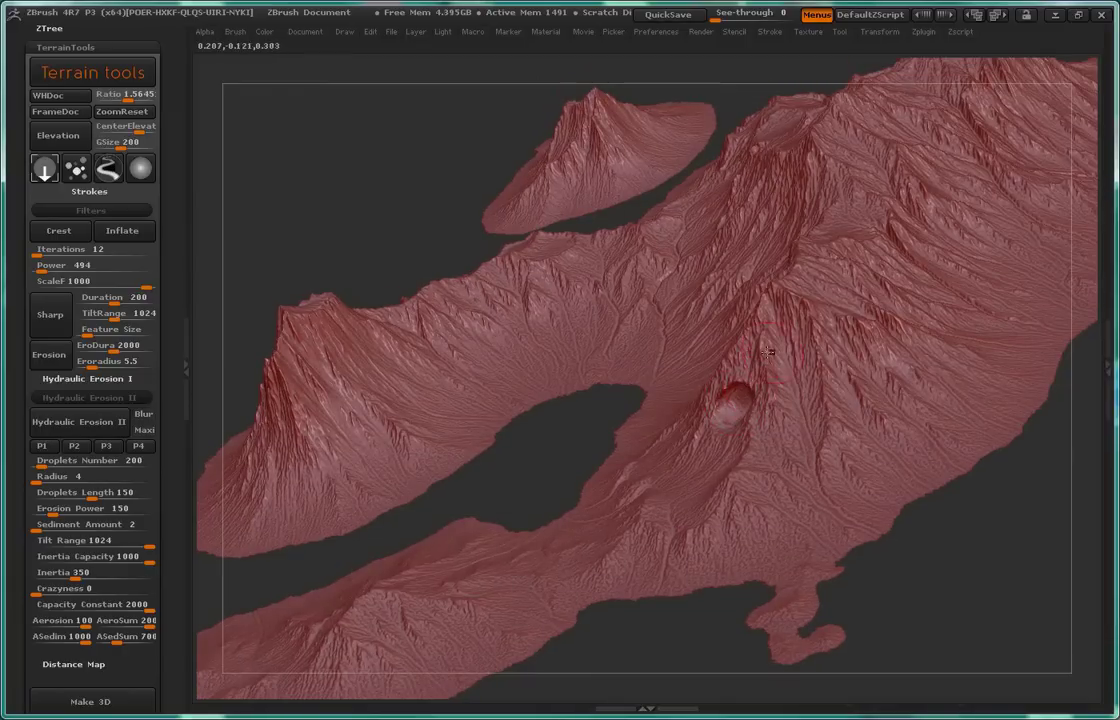
pyautogui.moveTo(740, 400); pyautogui.dragTo(735, 388)
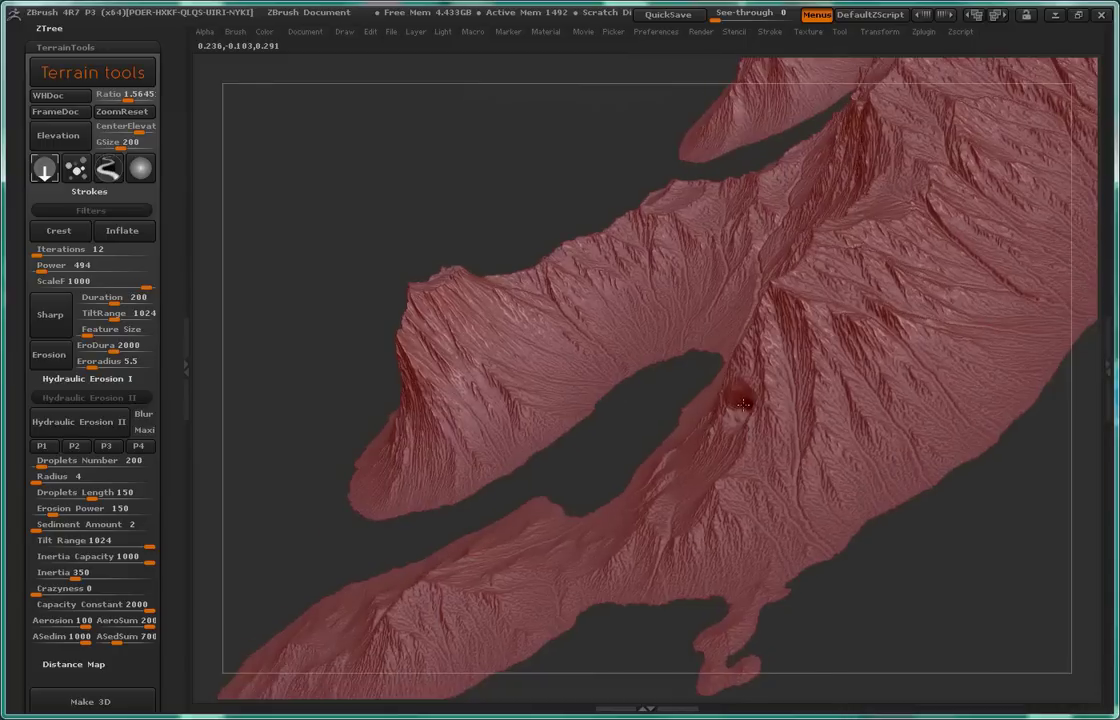
pyautogui.moveTo(730, 380); pyautogui.dragTo(795, 652)
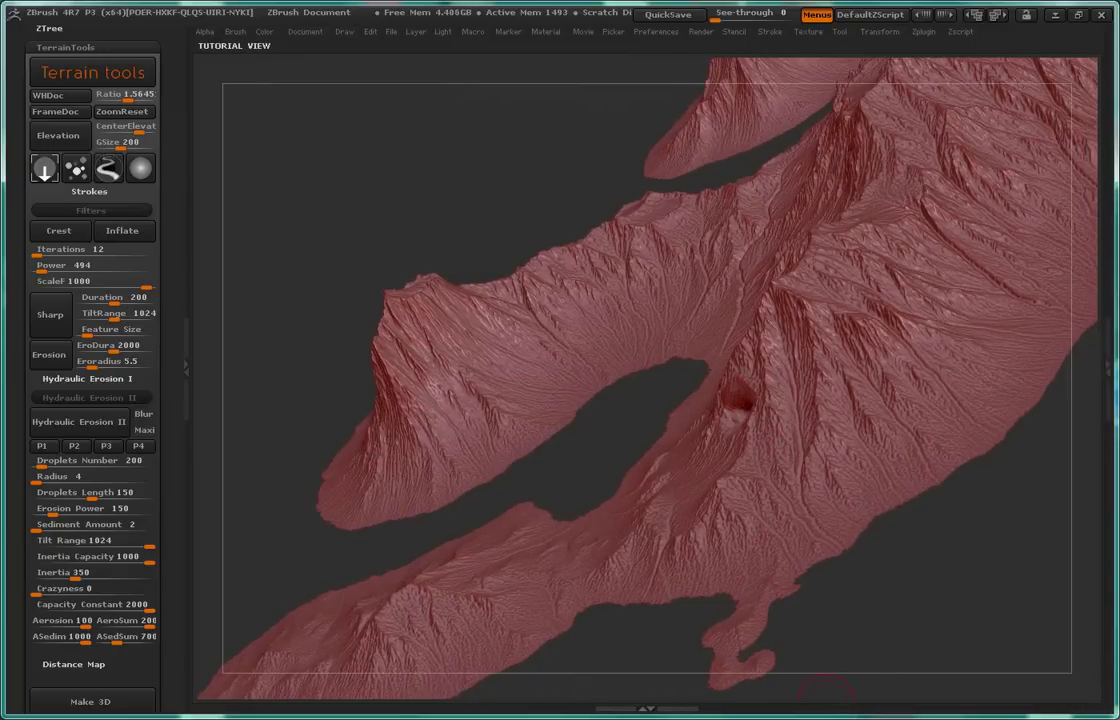